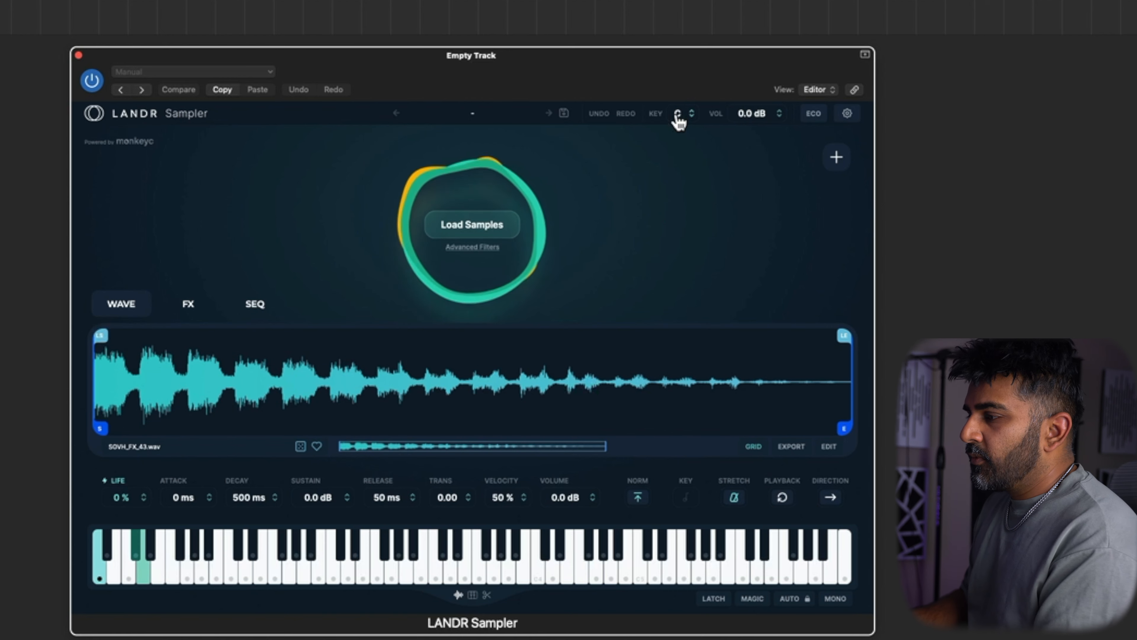
# Filter the samples to Tonal loops from the Splice location with maximum length set to inf, and load them
pyautogui.click(466, 247)
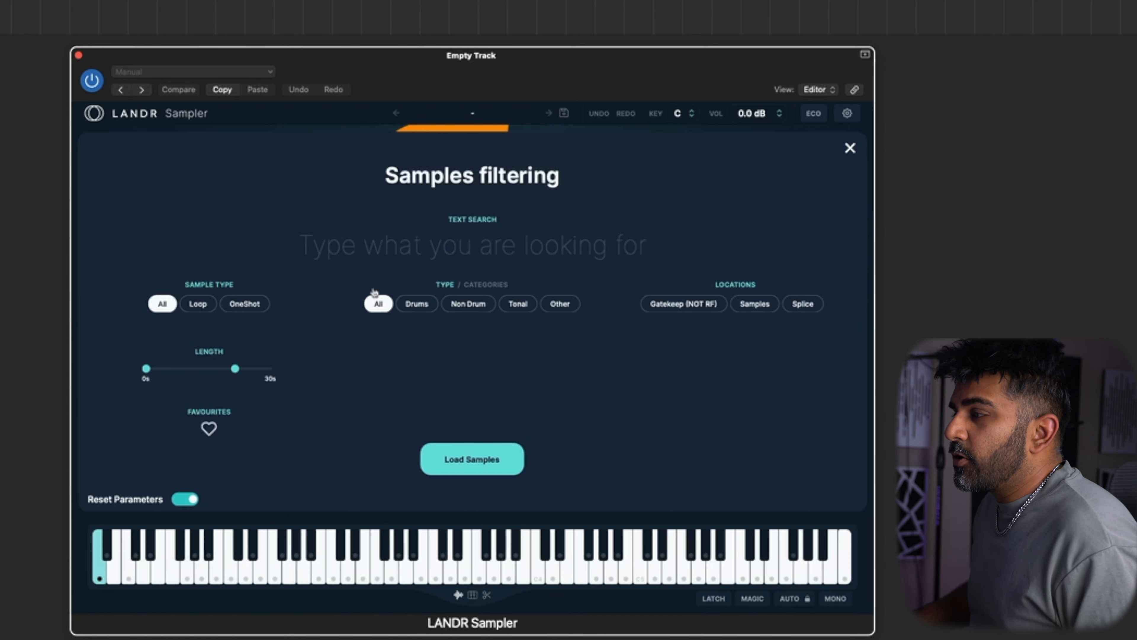
pyautogui.click(198, 304)
pyautogui.moveTo(235, 369); pyautogui.dragTo(272, 368)
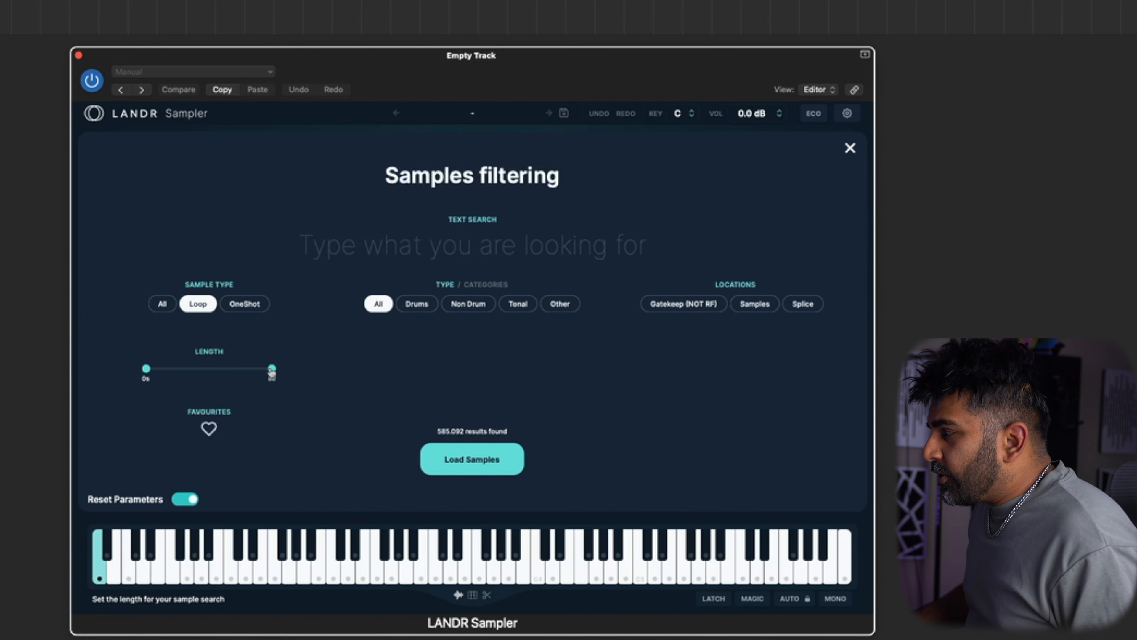
pyautogui.click(518, 305)
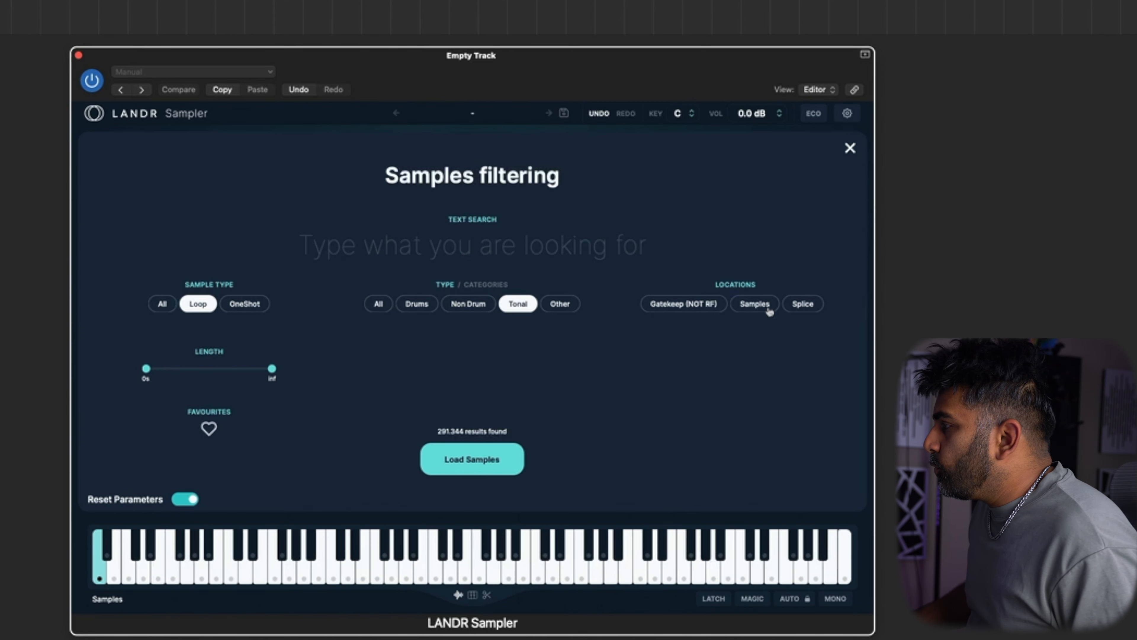
pyautogui.click(801, 305)
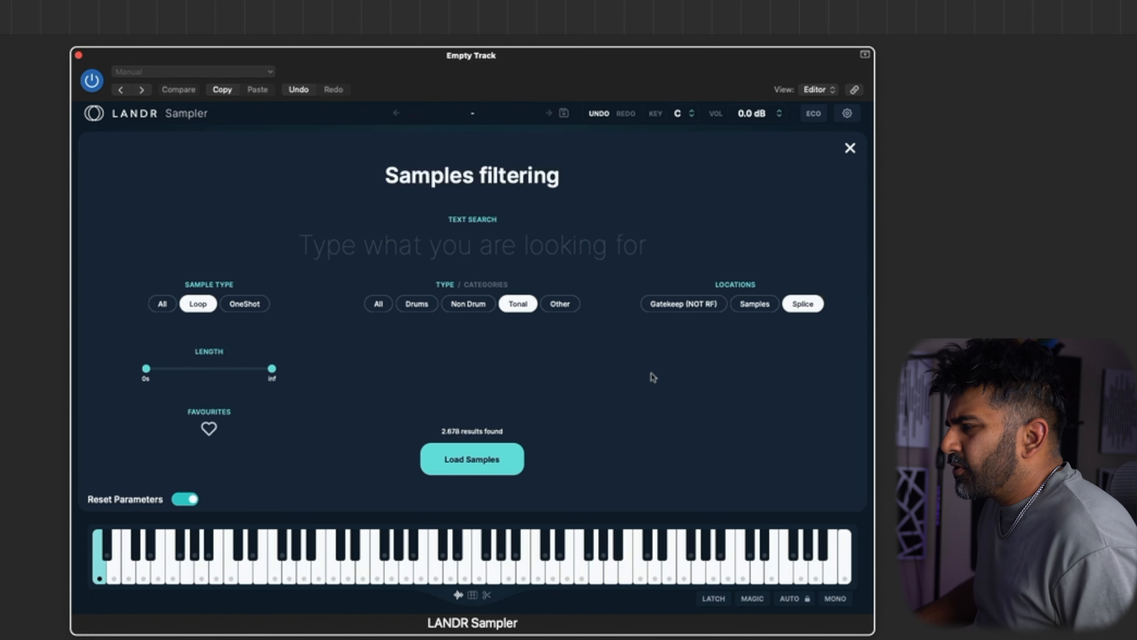
pyautogui.click(459, 466)
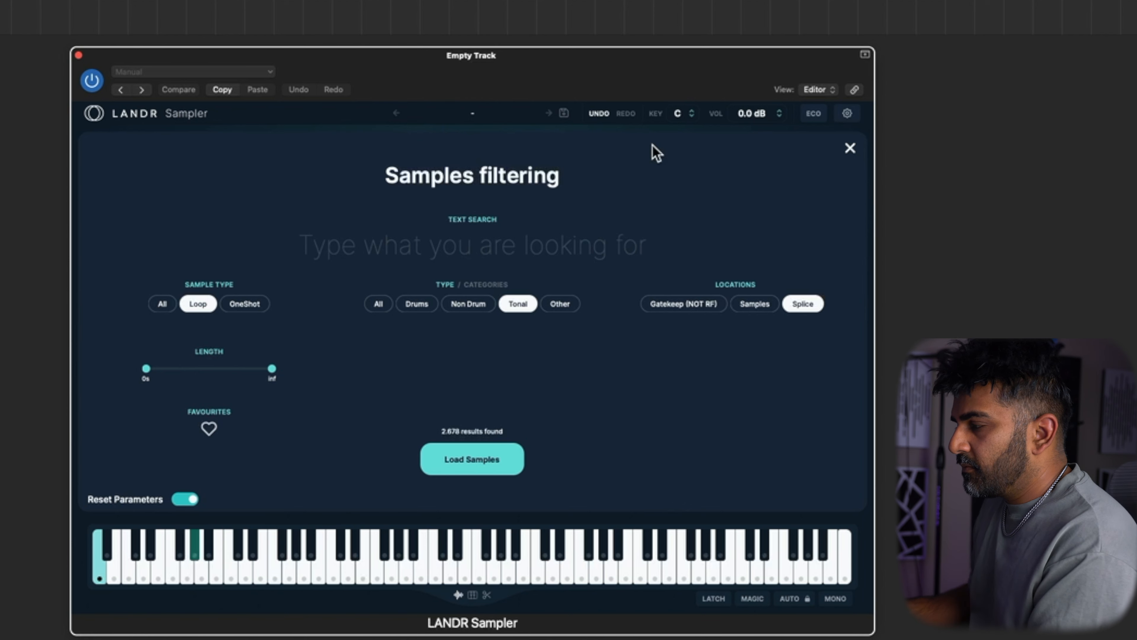
# Add the text search "guitar" to the sample filters, load the matching samples and close the filtering view
pyautogui.click(476, 244)
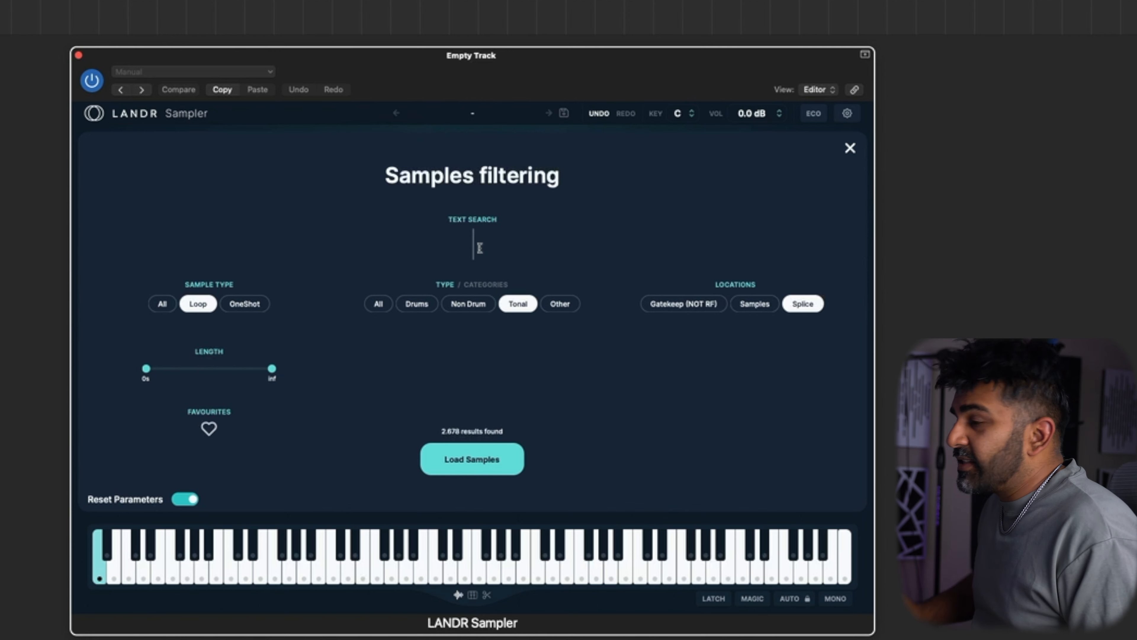
pyautogui.write('guitar')
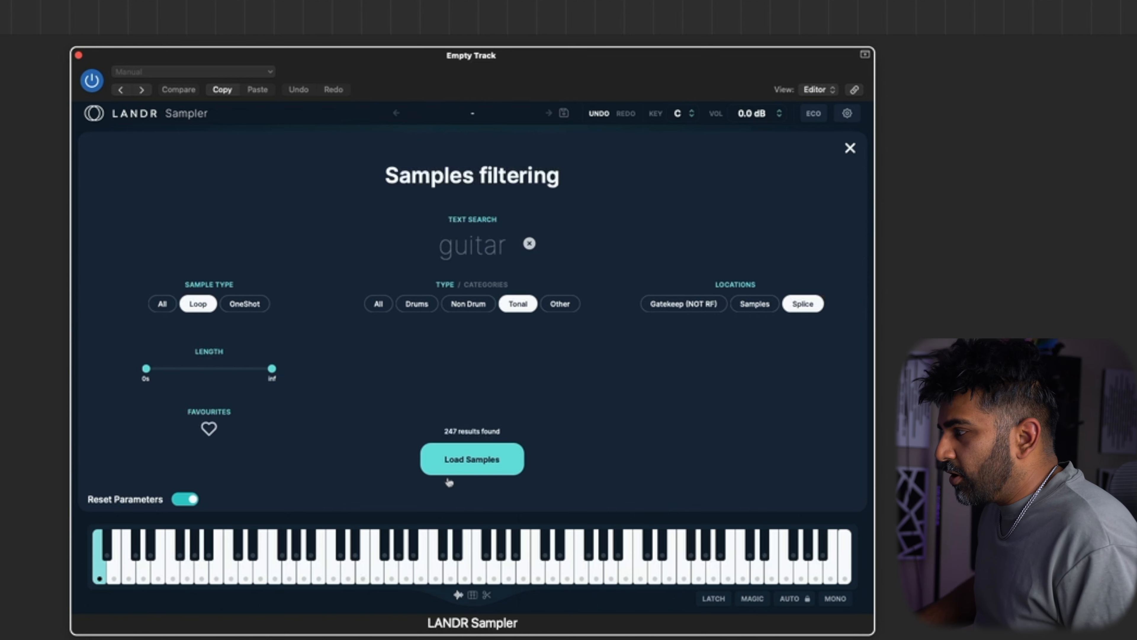
pyautogui.click(464, 478)
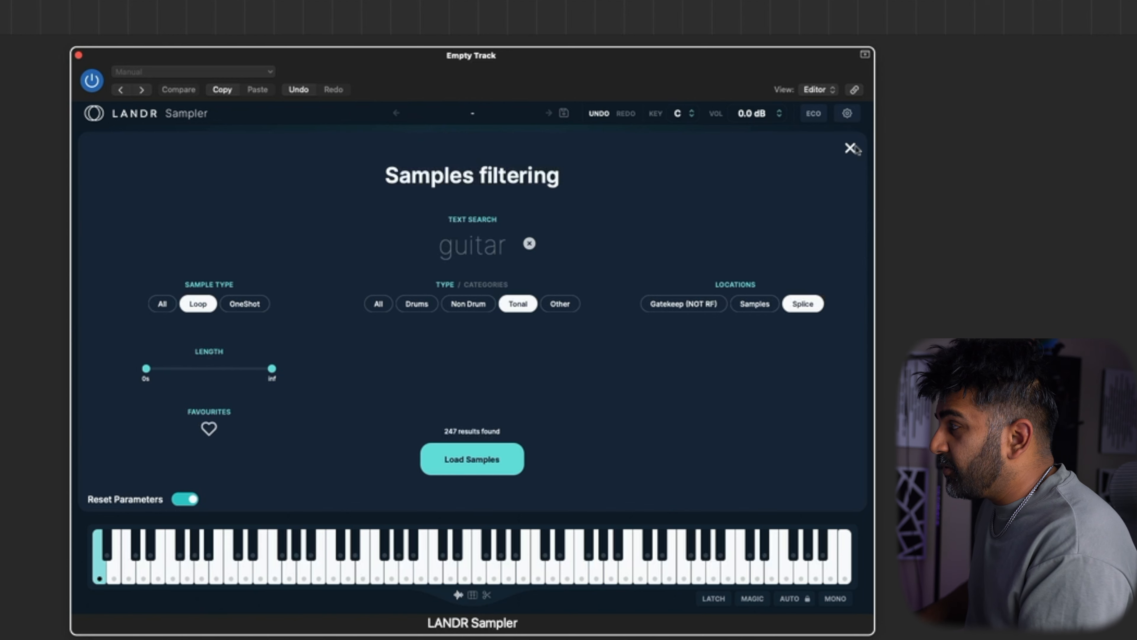
pyautogui.click(850, 148)
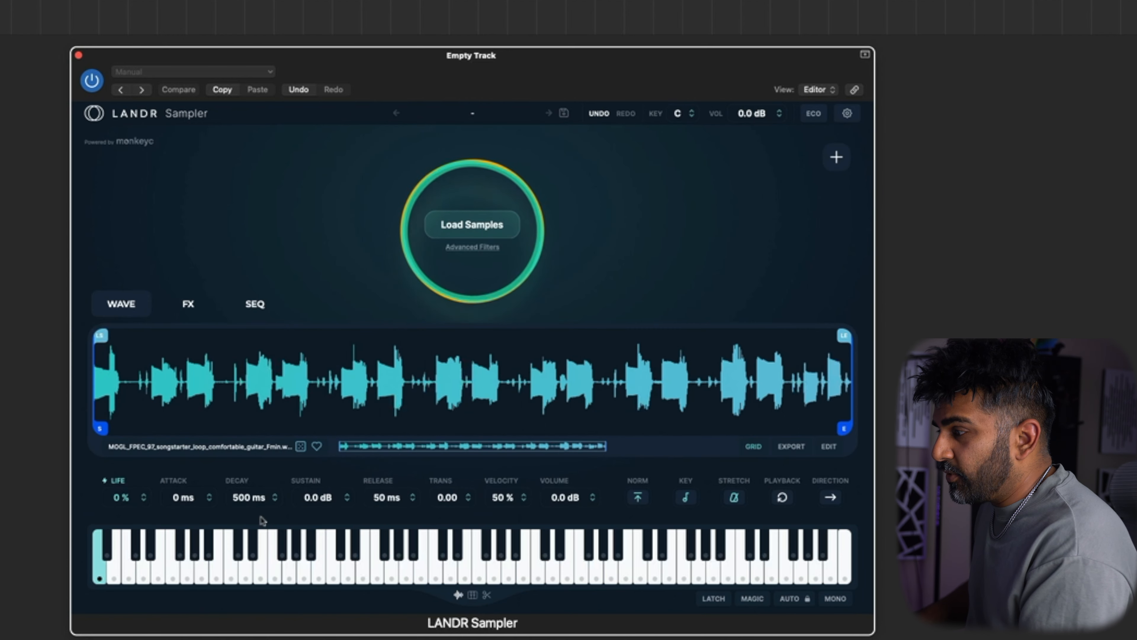
# Load another set of guitar samples and lock the preferred san_diego_melody sample on its key
pyautogui.click(479, 223)
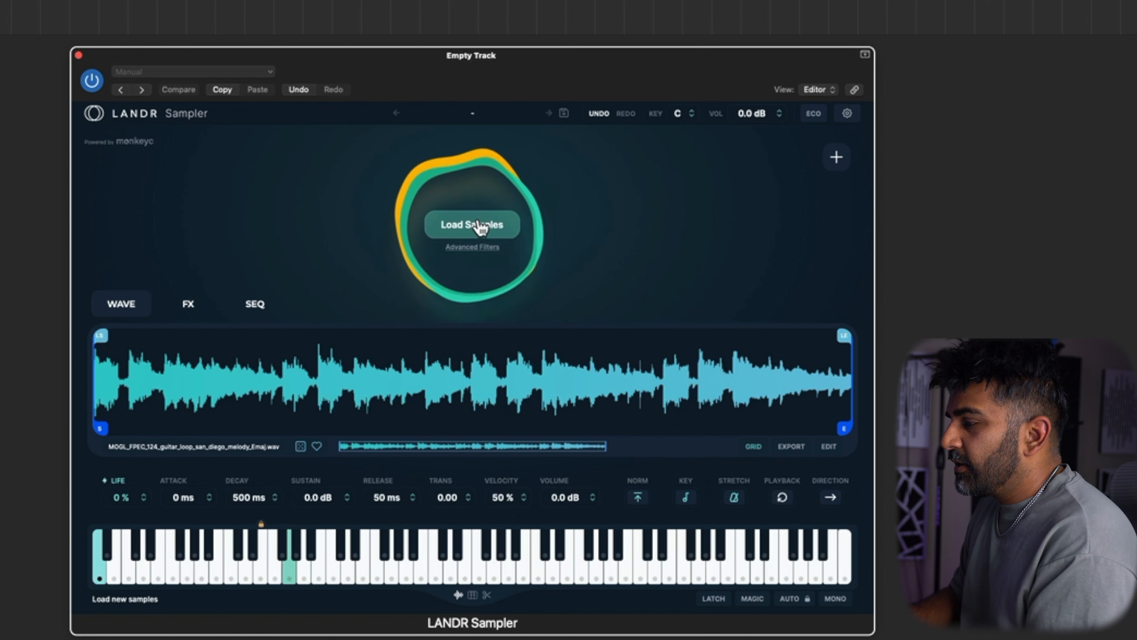
pyautogui.click(290, 524)
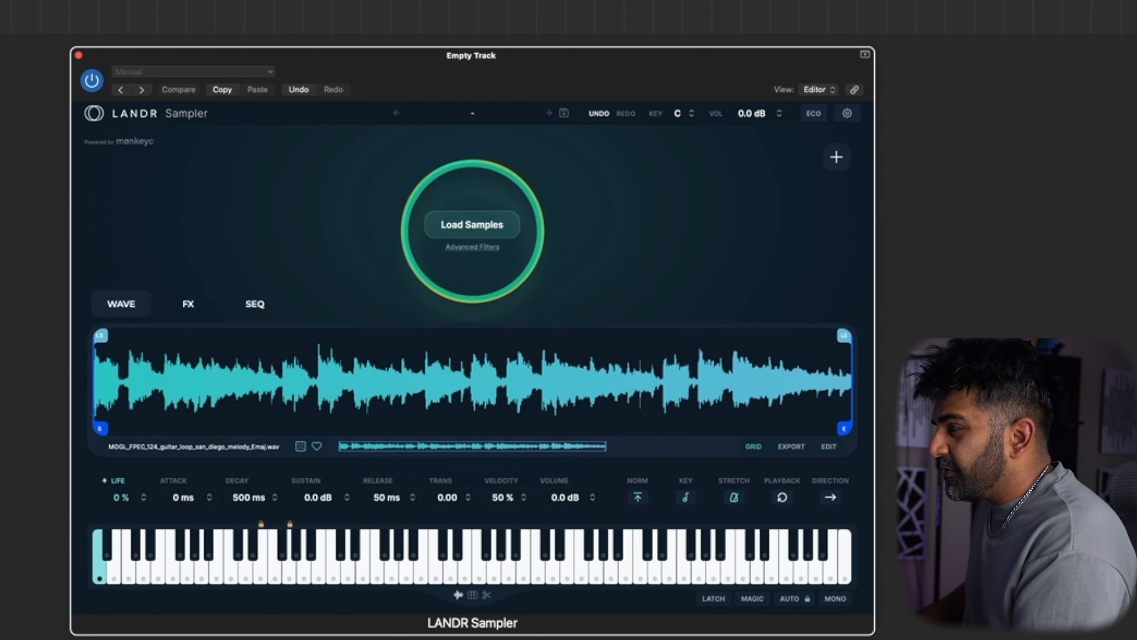
pyautogui.click(291, 575)
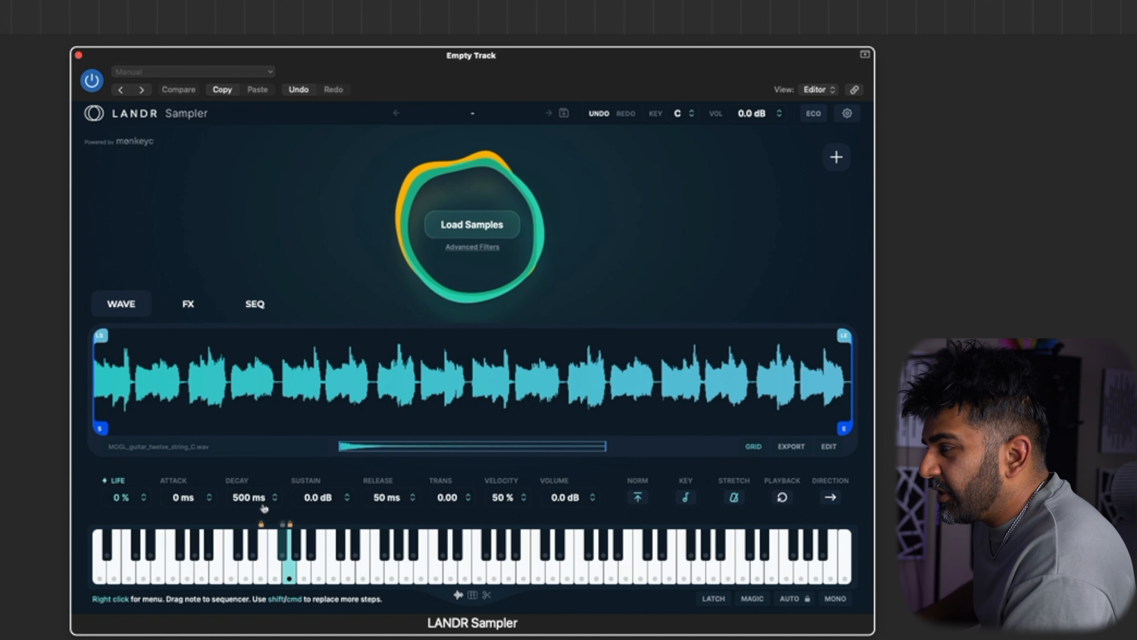
# Select the key holding the locked electric_guitar_loop_waterfall sample and record a MIDI region of it from bar 1
pyautogui.click(261, 576)
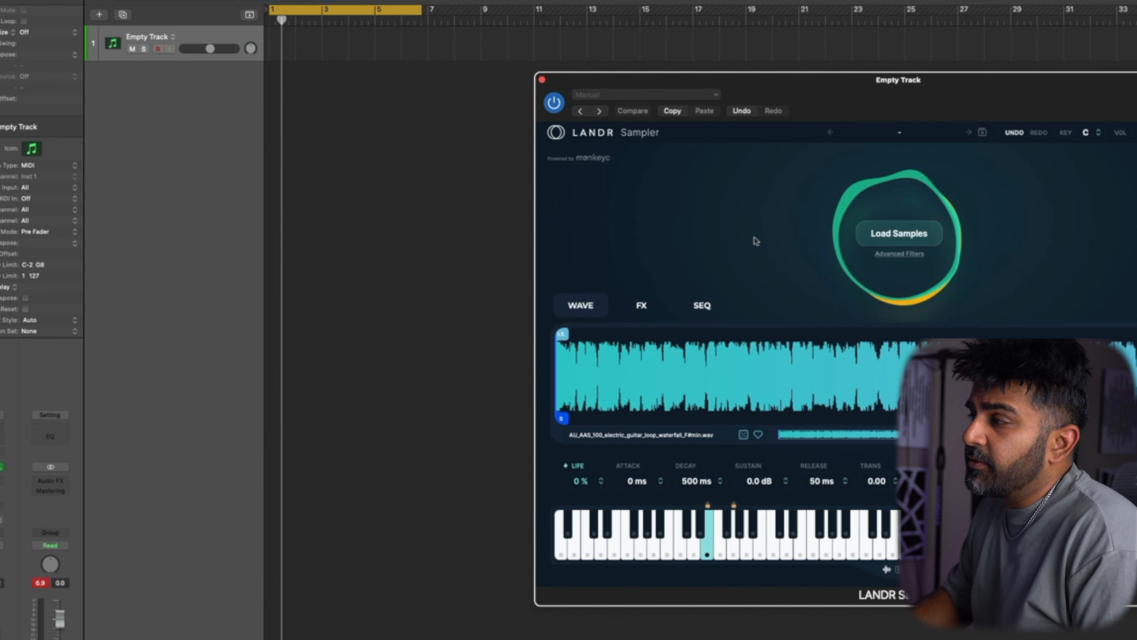
pyautogui.press('r')
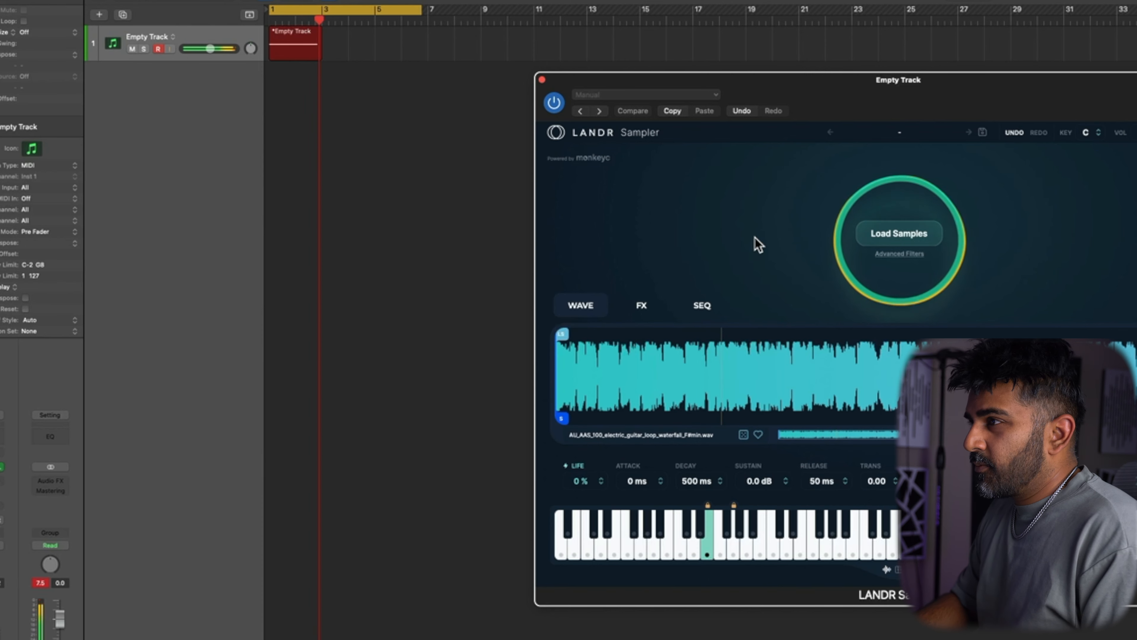
pyautogui.press('space')
# Try exporting the electric guitar loop from the sampler to a new audio track at bar 7 and audition it
pyautogui.moveTo(728, 374); pyautogui.dragTo(458, 161)
pyautogui.moveTo(492, 98); pyautogui.dragTo(439, 86)
pyautogui.click(440, 58)
pyautogui.click(430, 25)
pyautogui.press('space')
pyautogui.moveTo(221, 85); pyautogui.dragTo(209, 85)
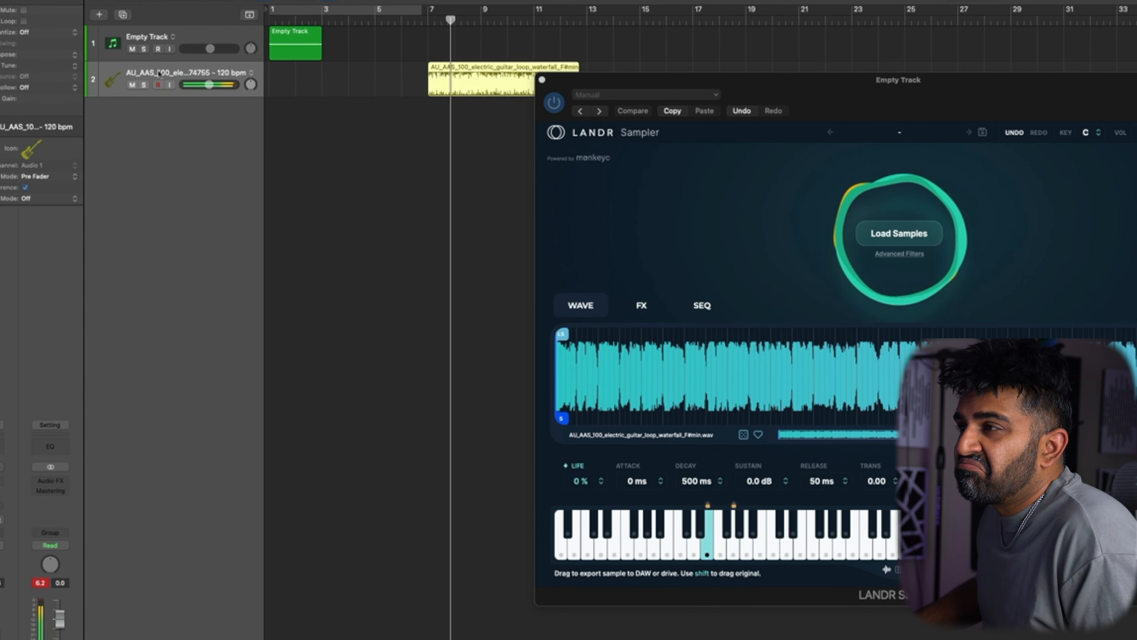
pyautogui.press('Delete')
# Set the cycle range to the recorded guitar region and bounce that region in place to a new audio track
pyautogui.click(309, 40)
pyautogui.press('super+u')
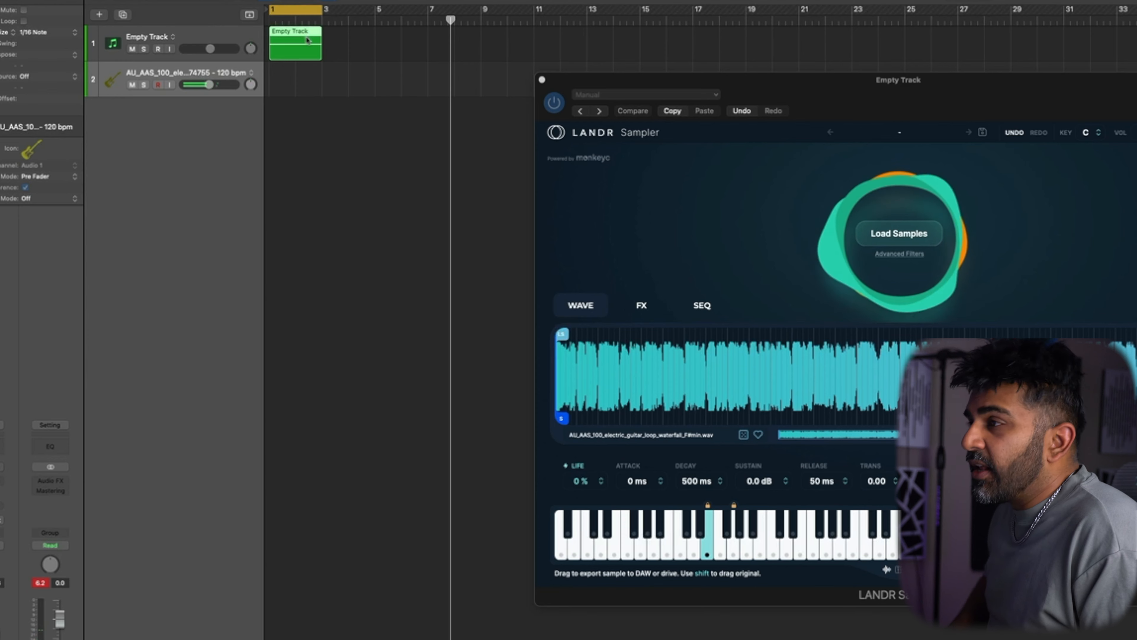
pyautogui.press('space')
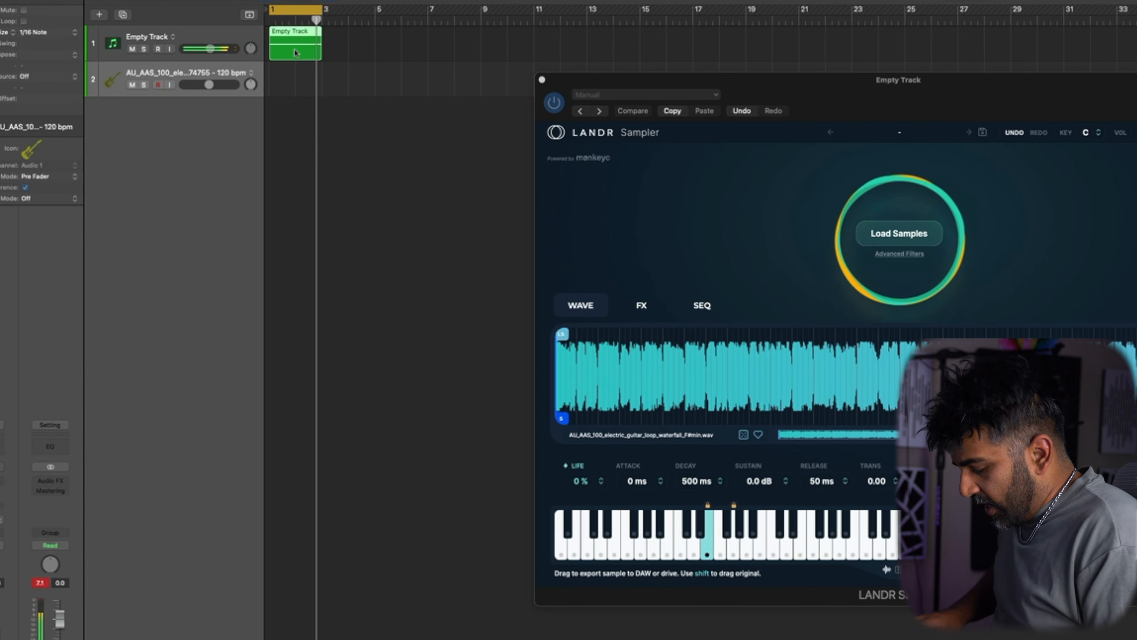
pyautogui.hotkey('ctrl', 'b')
pyautogui.press('Return')
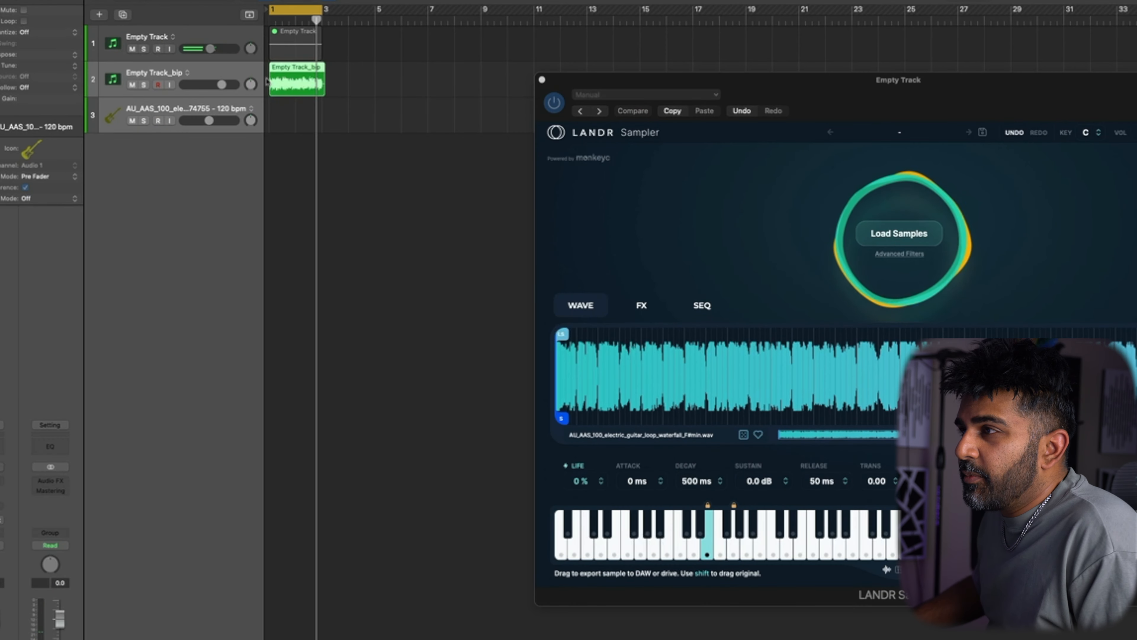
# Duplicate the original sampler track with its current sampler settings
pyautogui.click(115, 43)
pyautogui.click(173, 37)
pyautogui.click(229, 45)
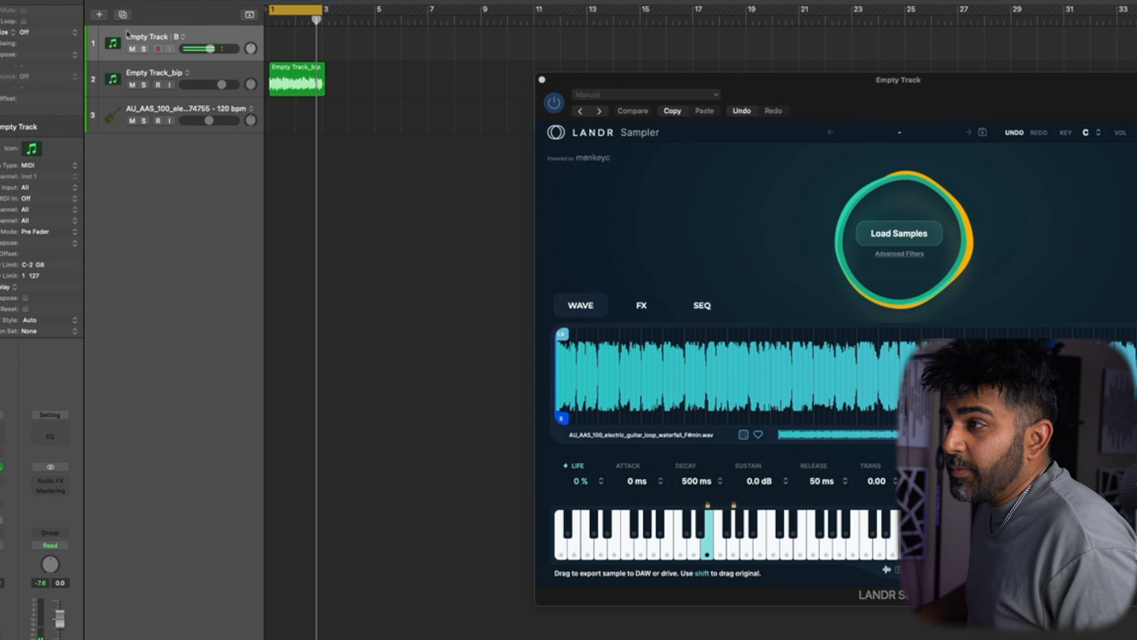
pyautogui.click(123, 15)
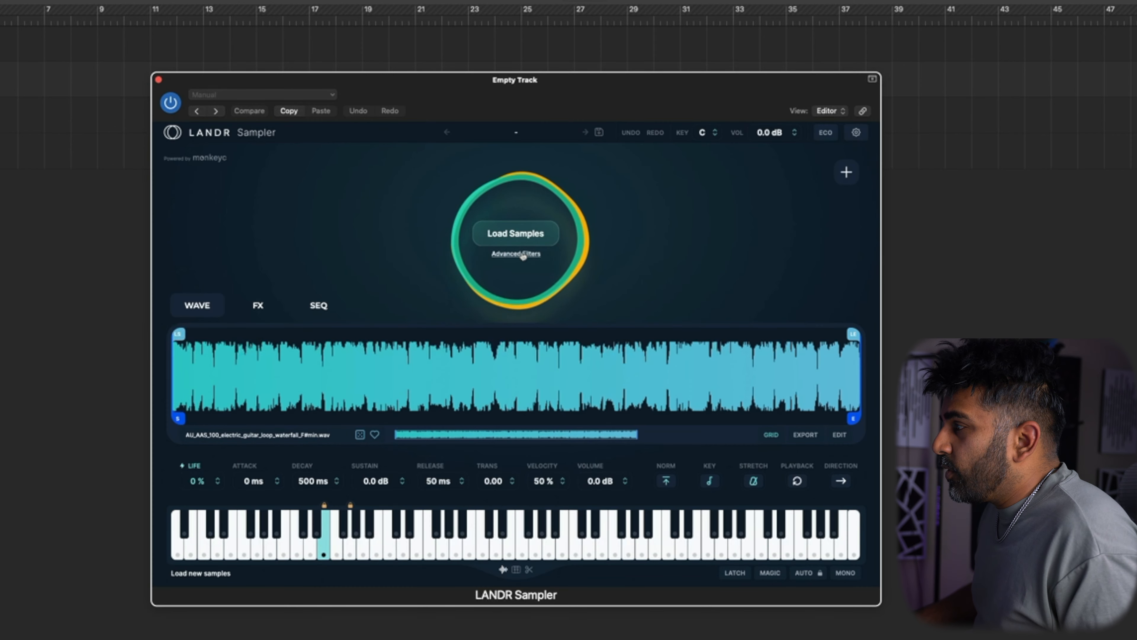
# Load Drums OneShot samples from Splice with the guitar text search cleared, and lock the preferred ones on their keys
pyautogui.click(453, 246)
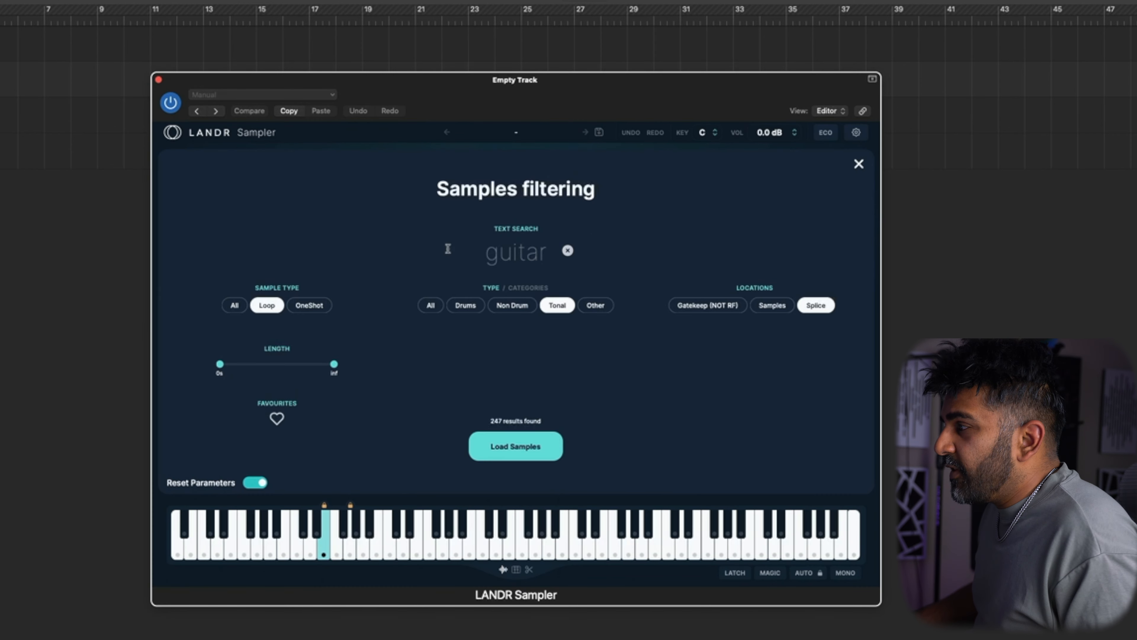
pyautogui.click(466, 305)
pyautogui.click(310, 305)
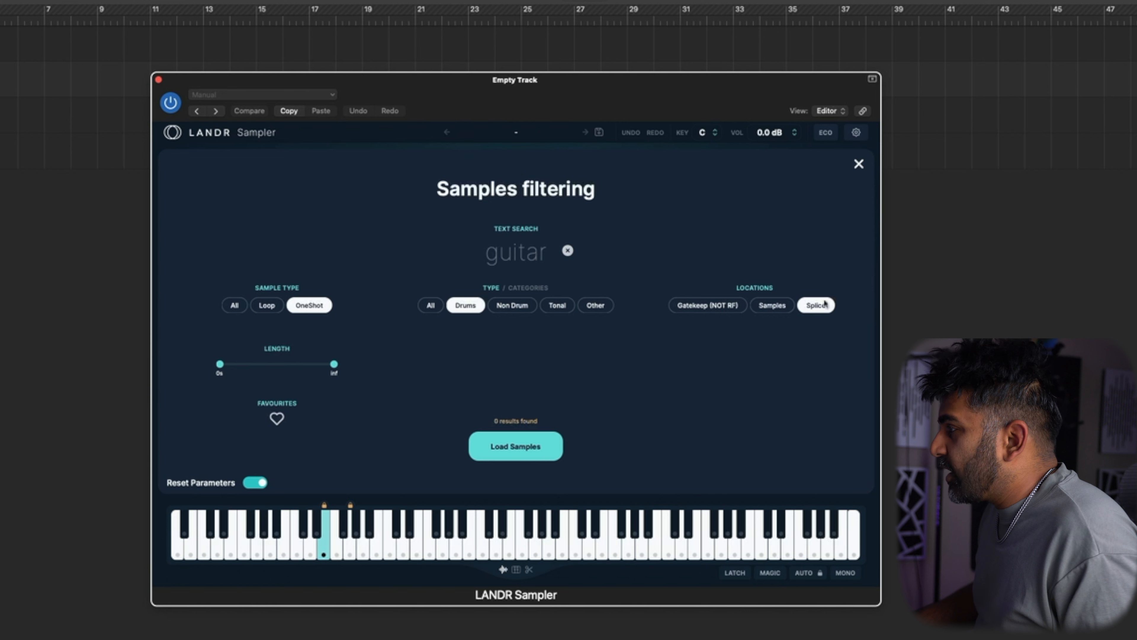
pyautogui.click(567, 250)
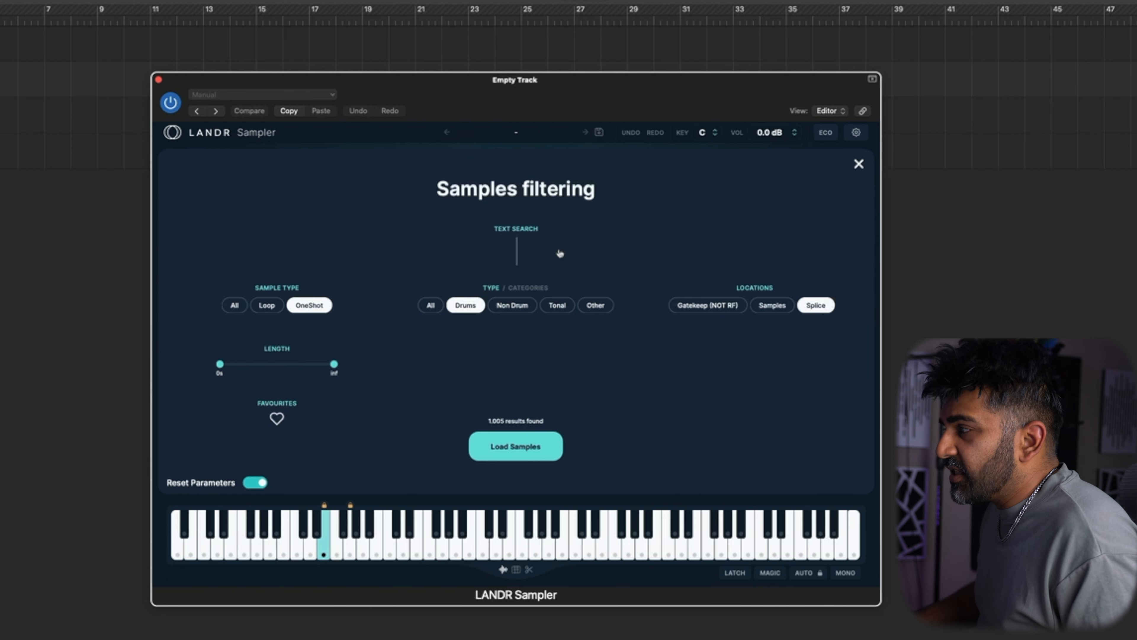
pyautogui.click(527, 458)
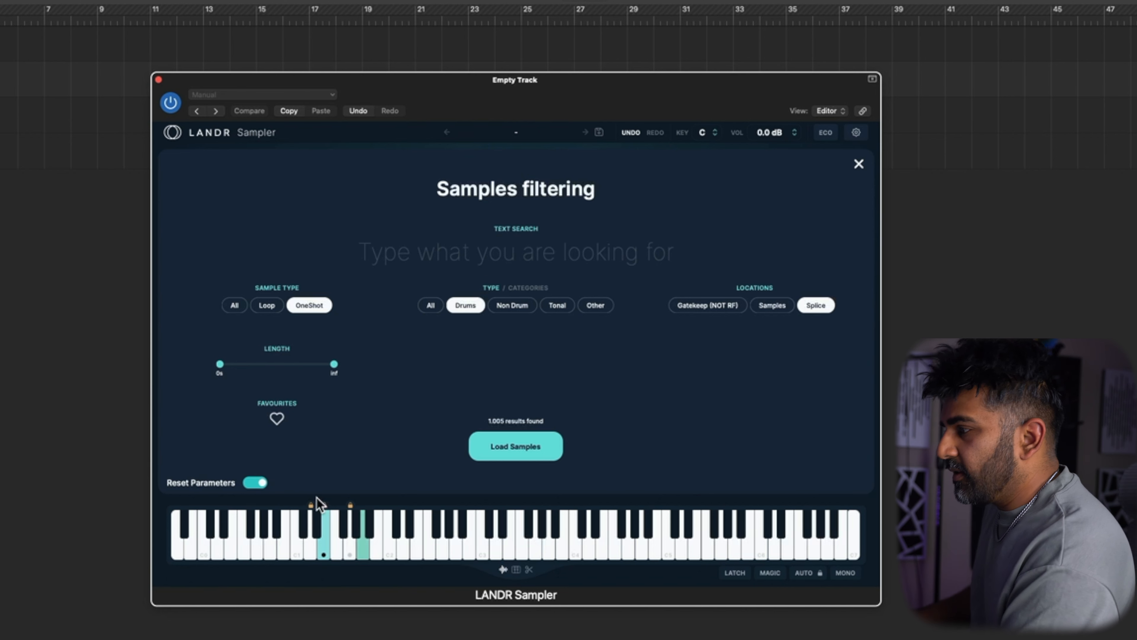
pyautogui.click(324, 505)
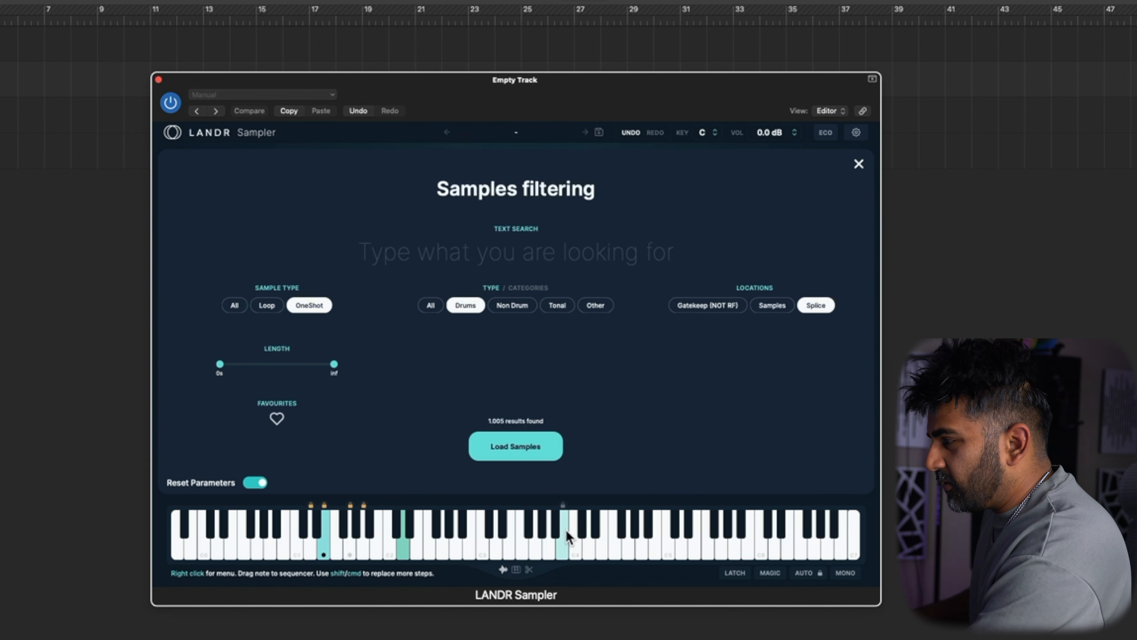
pyautogui.click(404, 505)
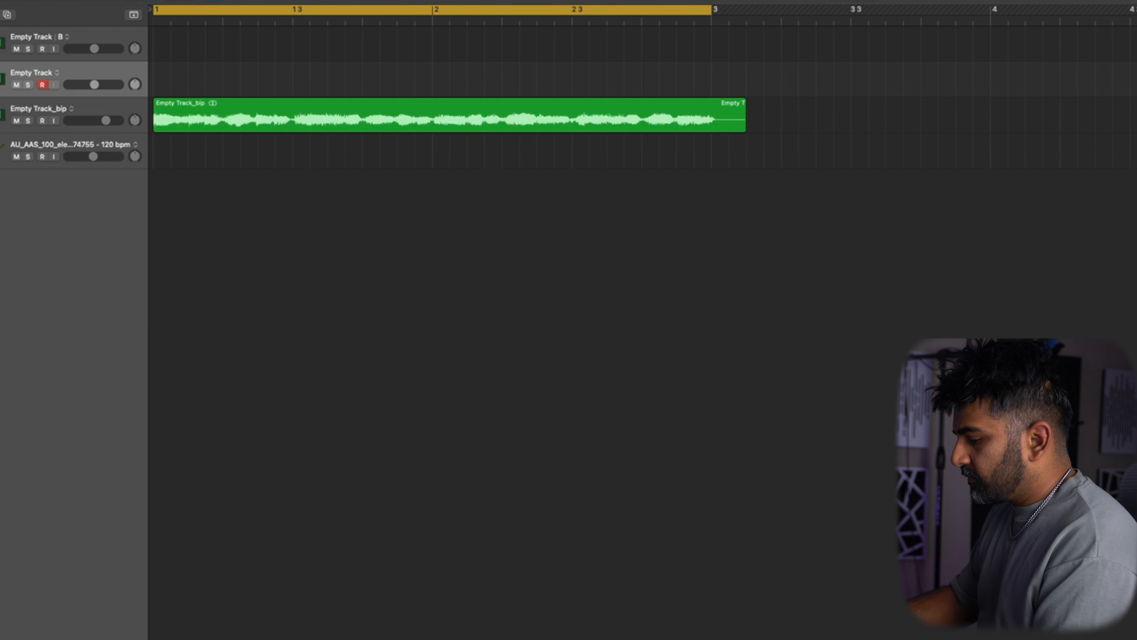
# Record a one-bar drum pattern on the duplicated sampler track and loop the region up to bar 3
pyautogui.press('r')
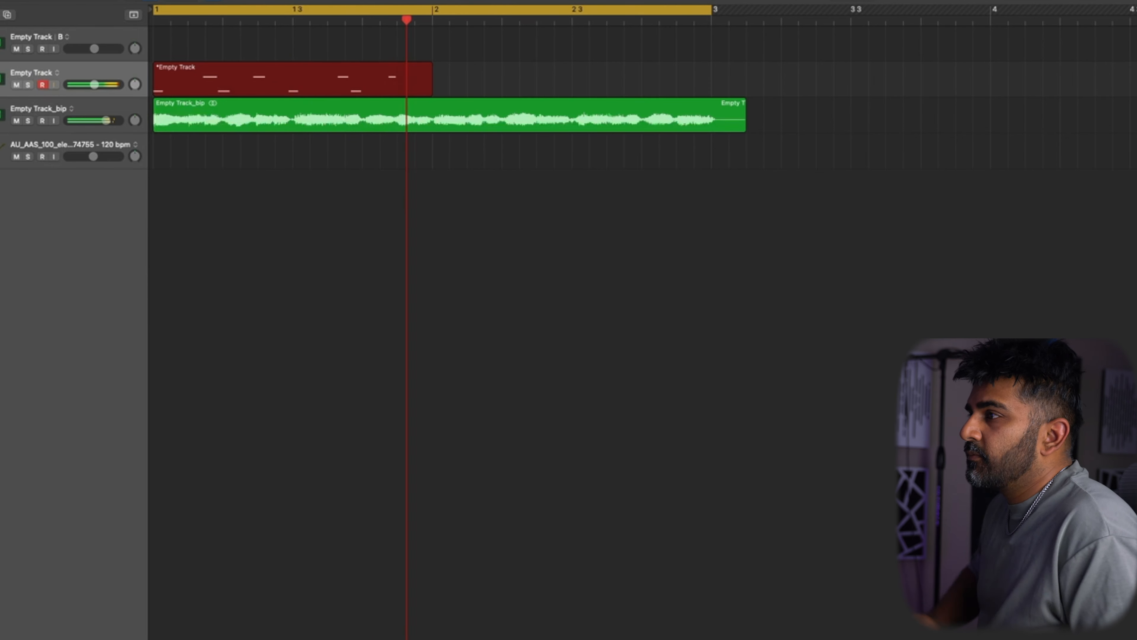
pyautogui.press('space')
pyautogui.moveTo(433, 83); pyautogui.dragTo(707, 105)
pyautogui.press('space')
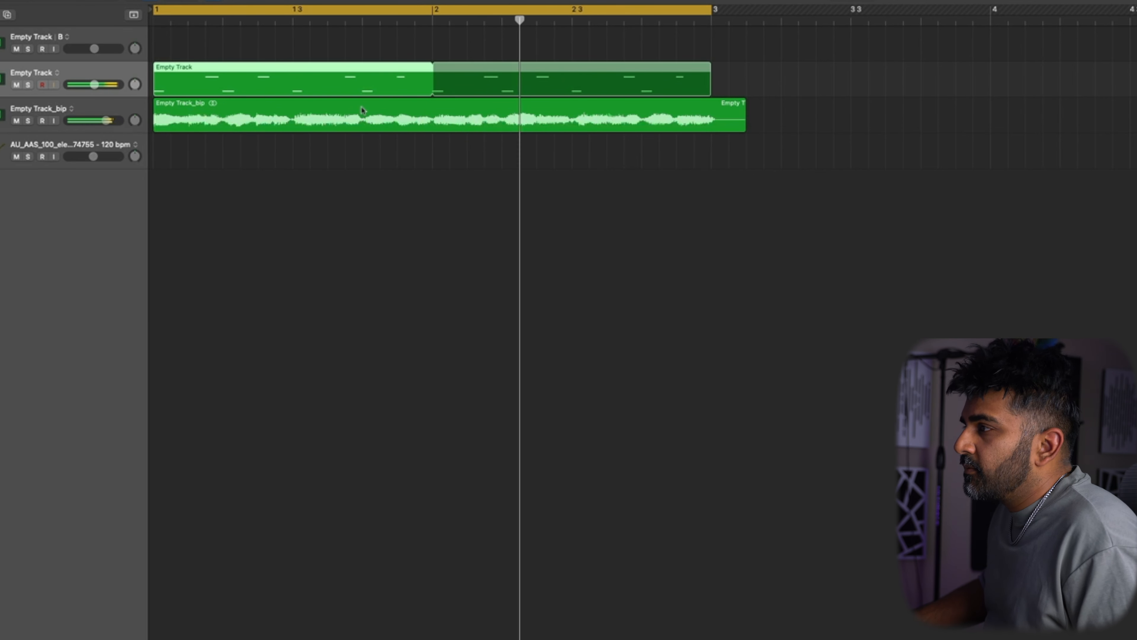
# Lower the bounced guitar track's volume slightly and enable Flex on it in Polyphonic (Auto) mode
pyautogui.moveTo(106, 120); pyautogui.dragTo(99, 120)
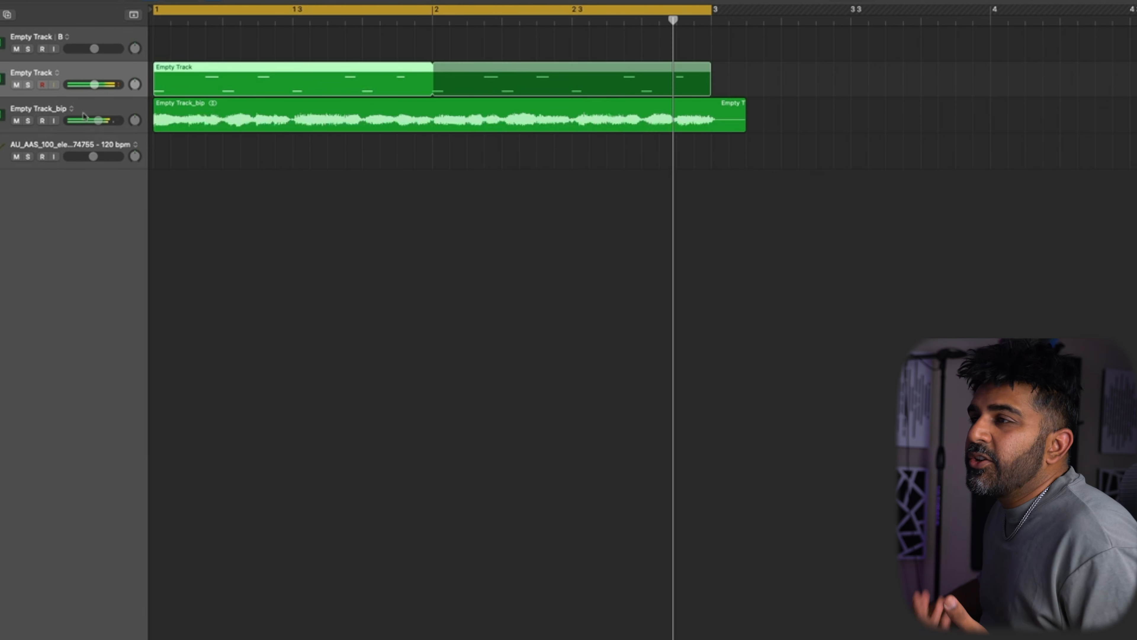
pyautogui.rightClick(69, 110)
pyautogui.click(320, 112)
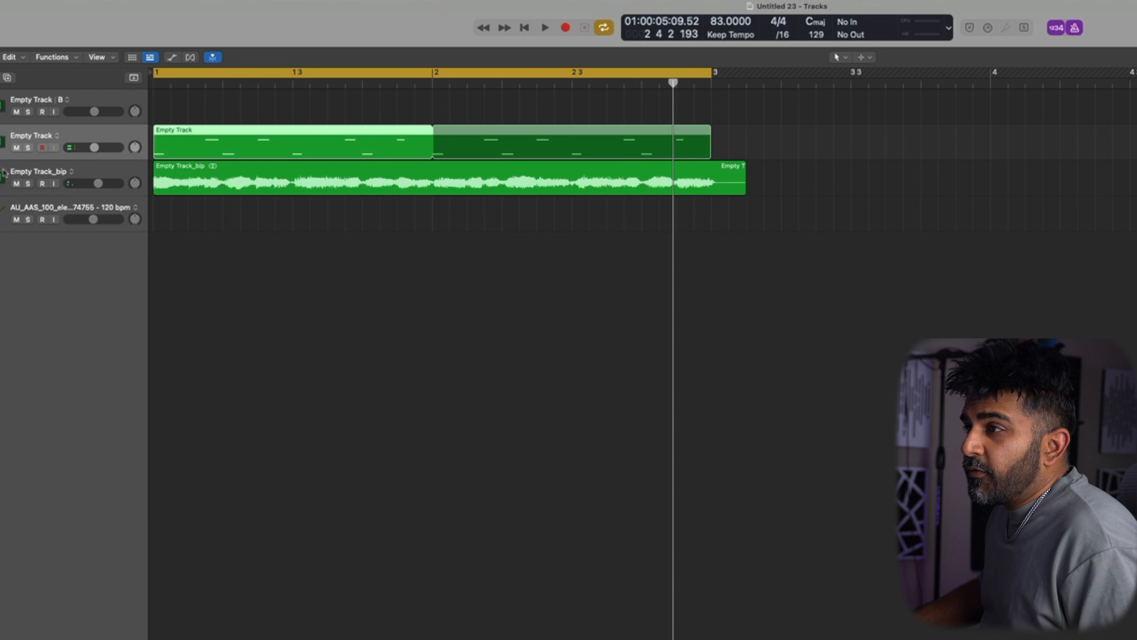
pyautogui.click(20, 179)
pyautogui.press('super+f')
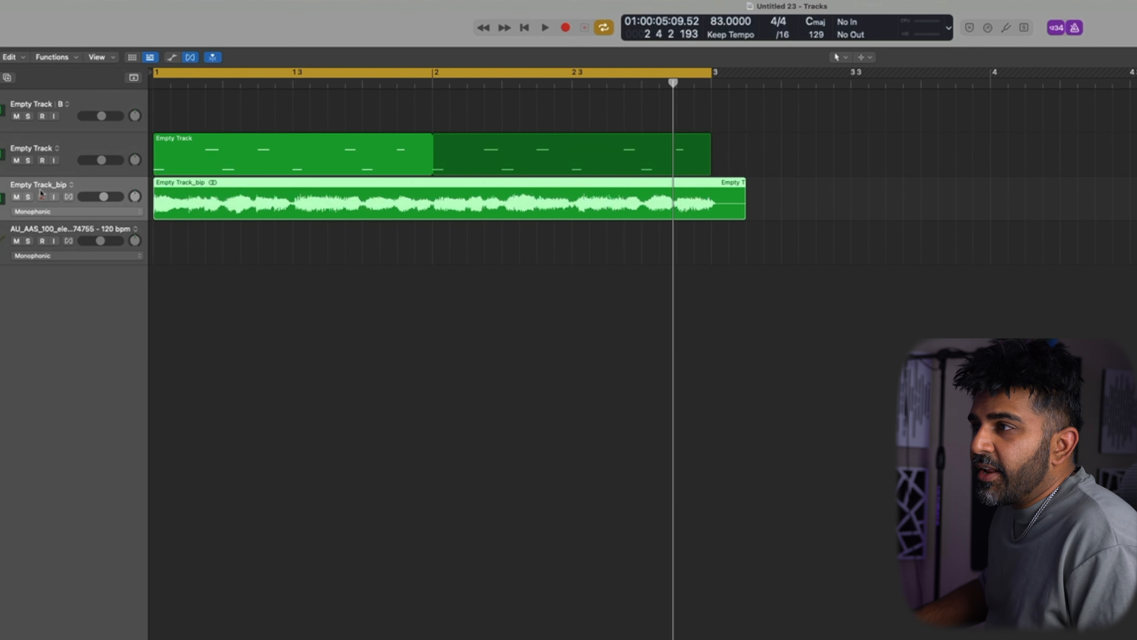
pyautogui.click(69, 197)
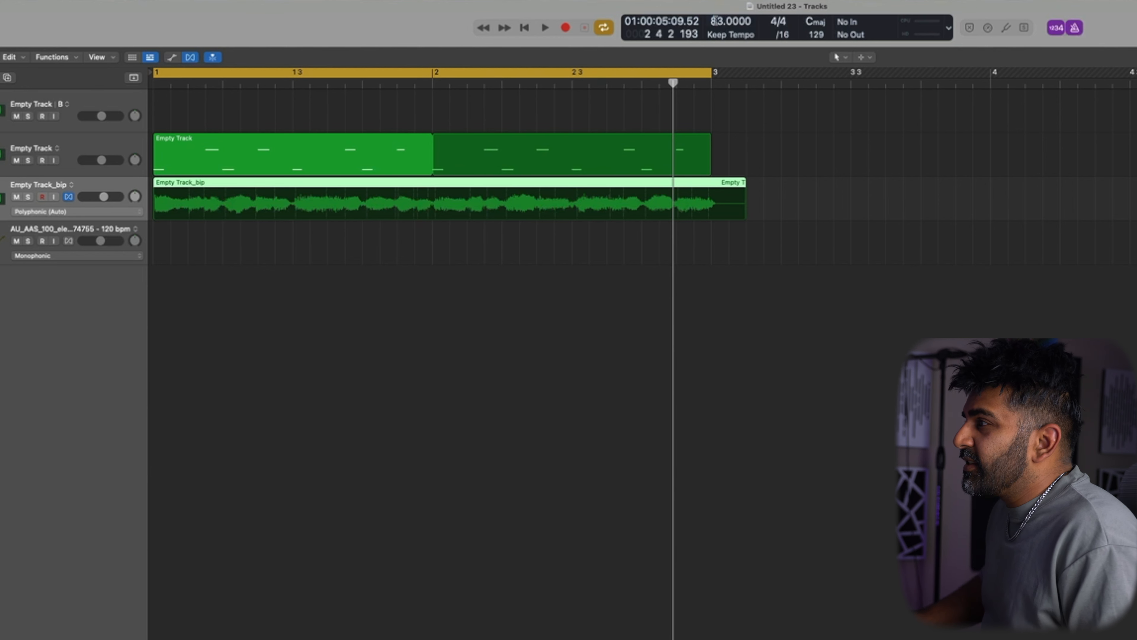
# Play back the looped drum and guitar regions and hide the Flex view in the Tracks area
pyautogui.press('space')
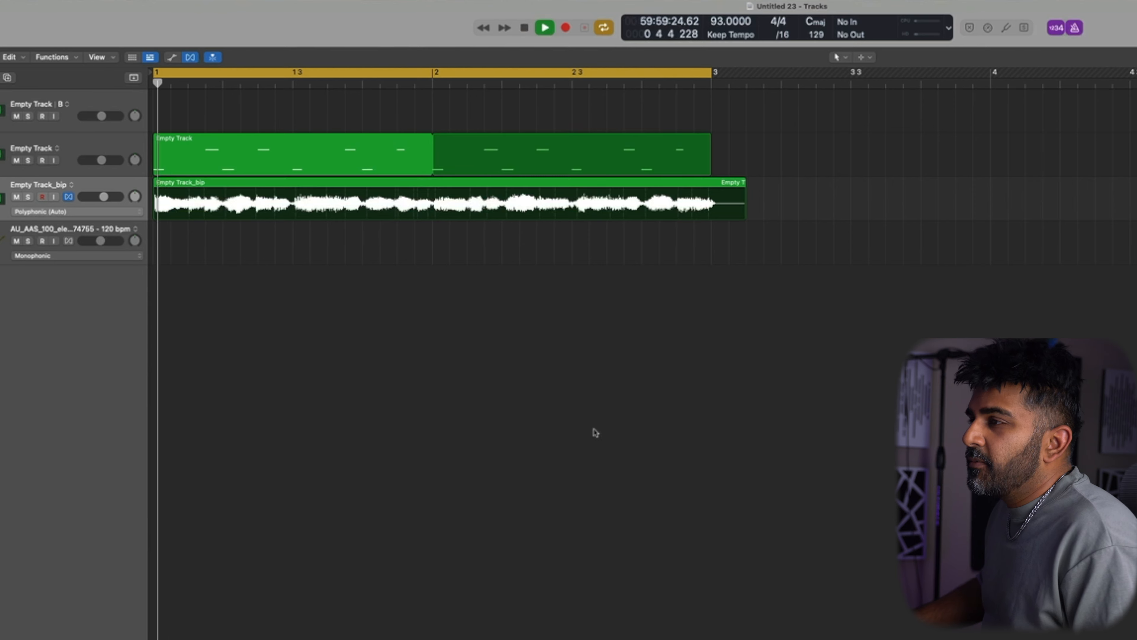
pyautogui.press('super+f')
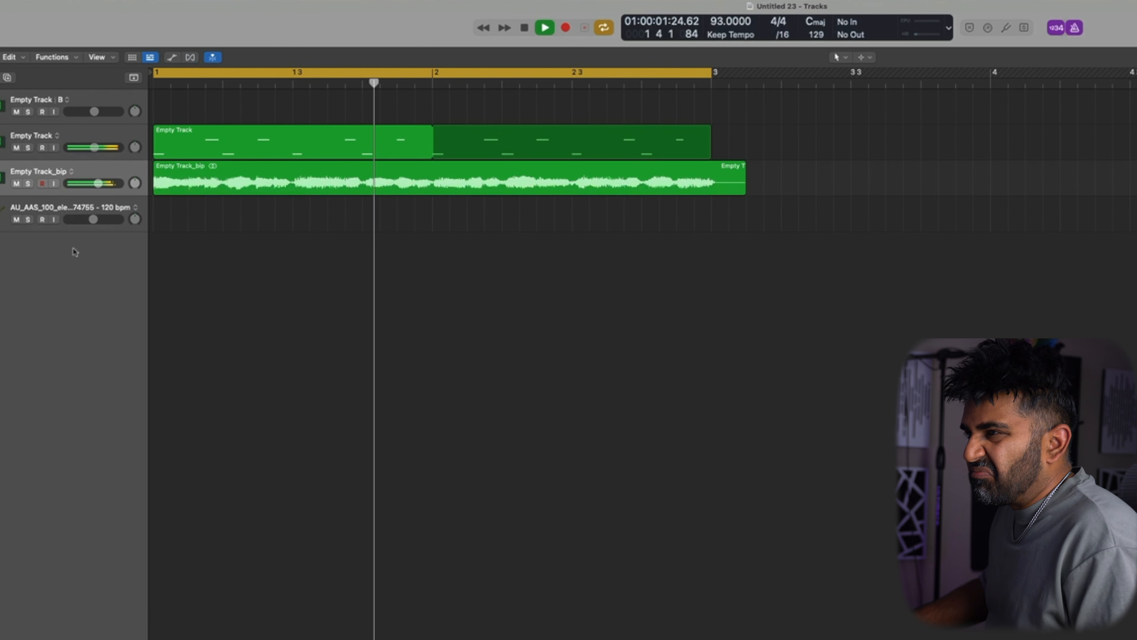
pyautogui.click(36, 101)
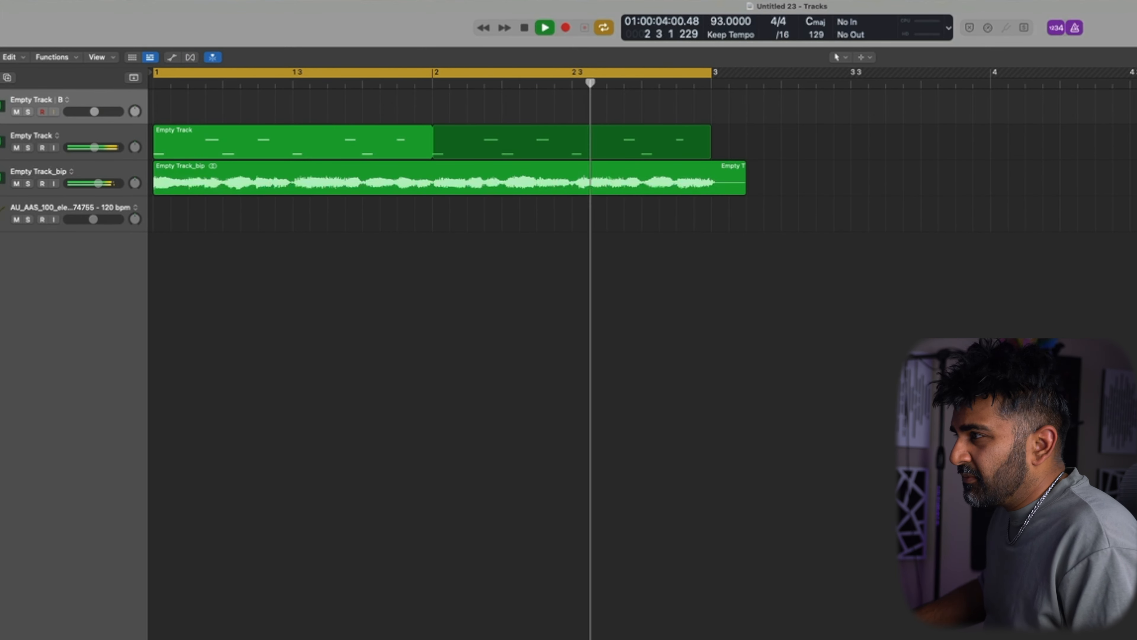
pyautogui.press('space')
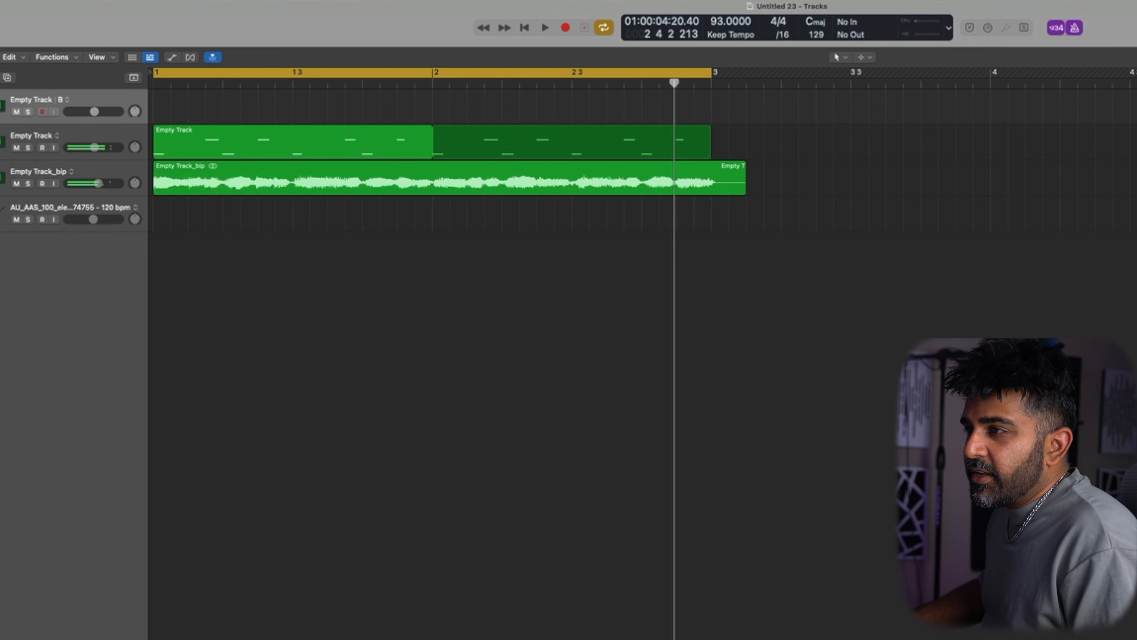
# Bounce the one-bar drum loop in place and create a new, empty track alternative on its sampler track
pyautogui.click(16, 141)
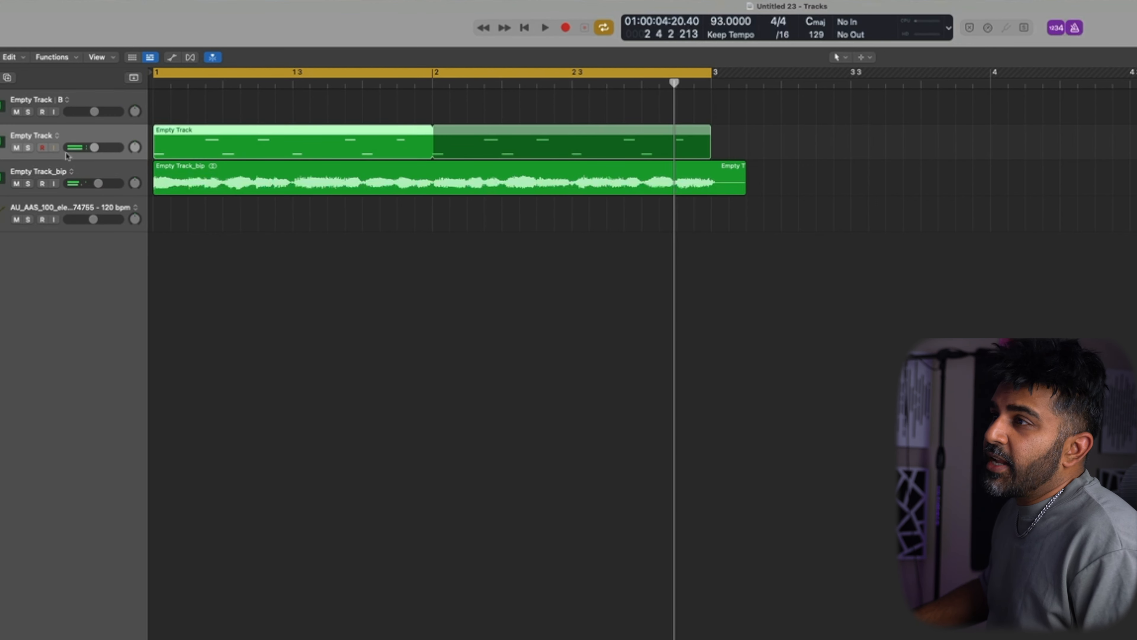
pyautogui.hotkey('ctrl', 'b')
pyautogui.press('Return')
pyautogui.click(53, 140)
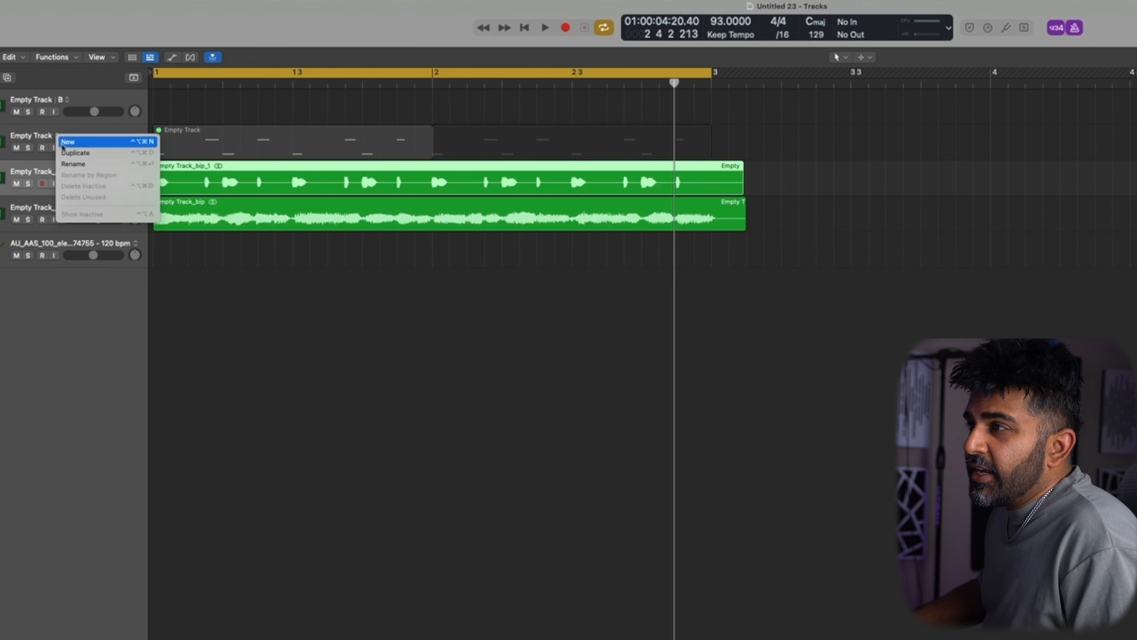
pyautogui.click(66, 148)
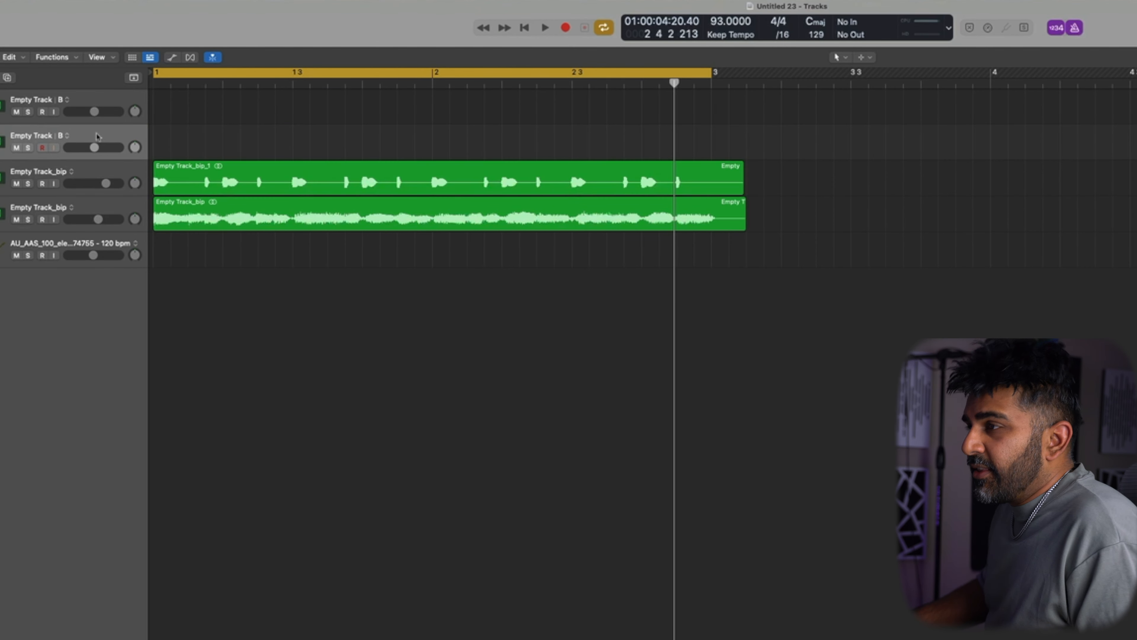
pyautogui.click(83, 140)
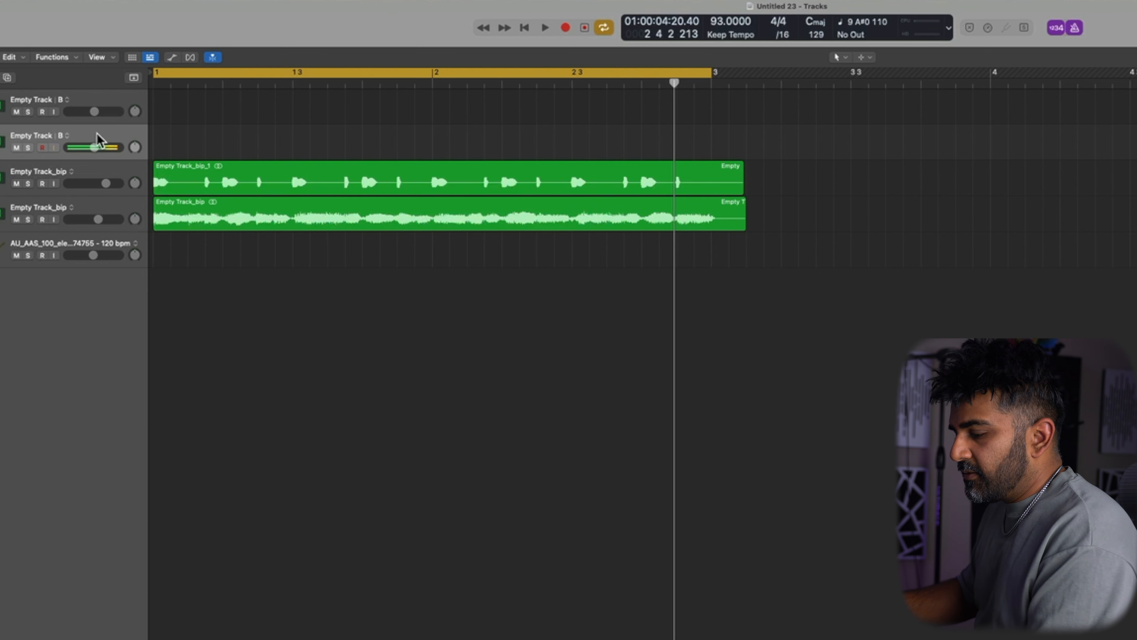
# Record a two-bar percussion pattern on the second sampler track and quantize its notes
pyautogui.press('r')
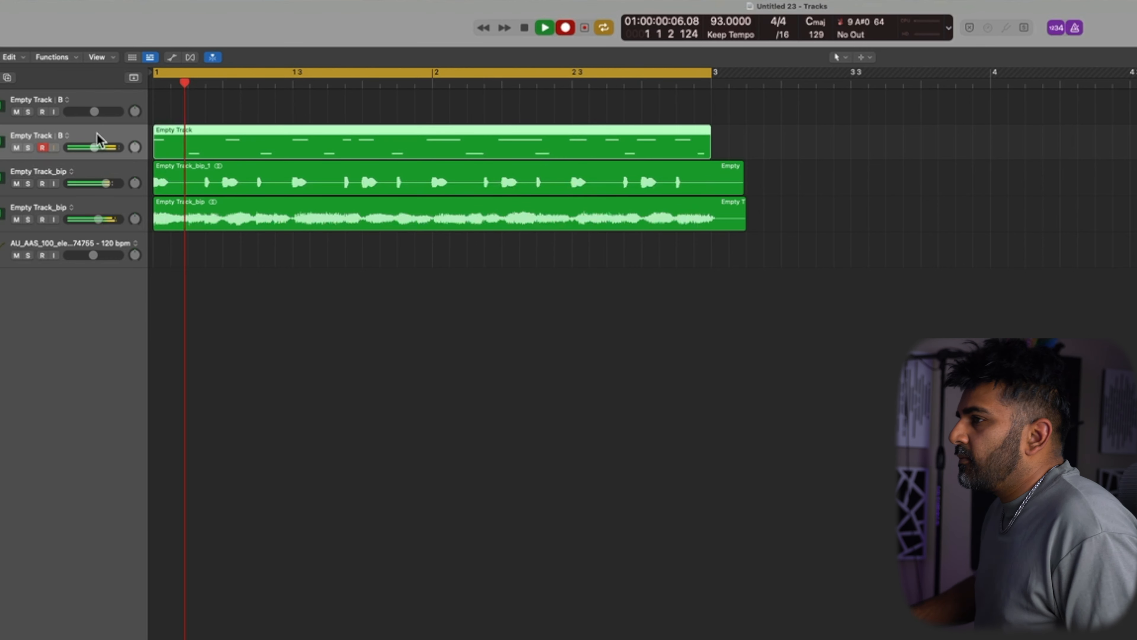
pyautogui.press('space')
pyautogui.press('p')
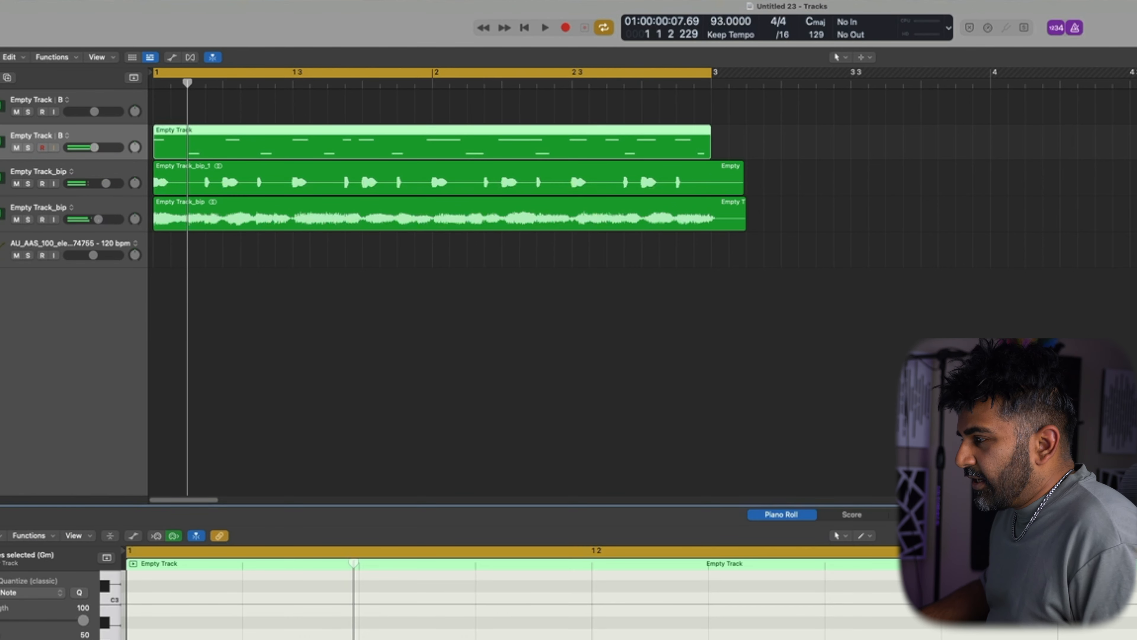
pyautogui.press('space')
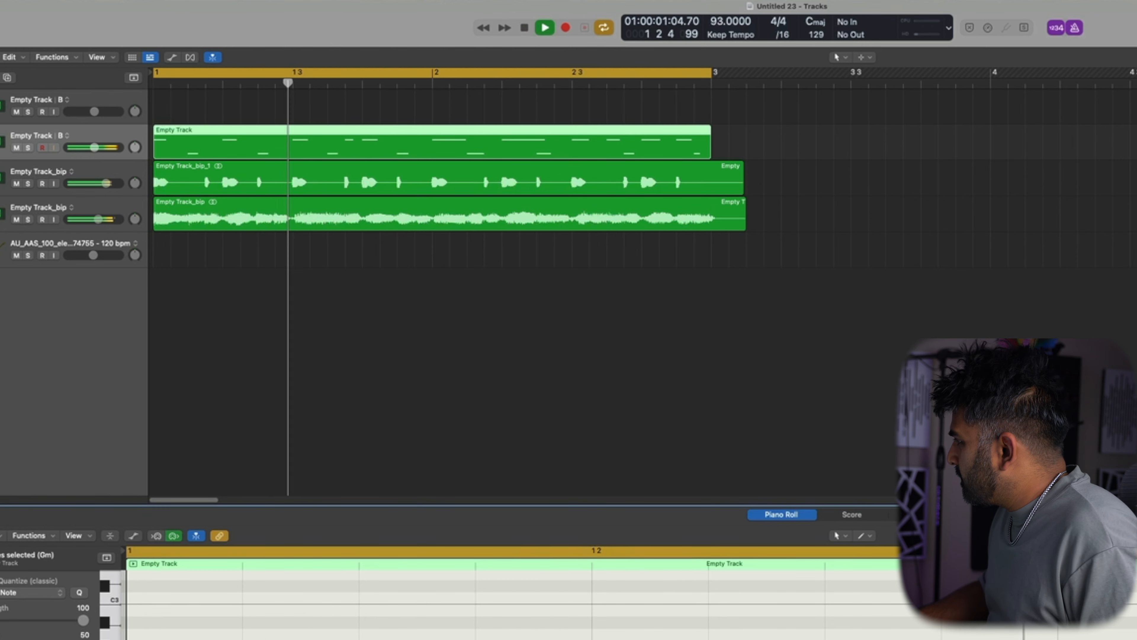
pyautogui.scroll(-5, 539, 636)
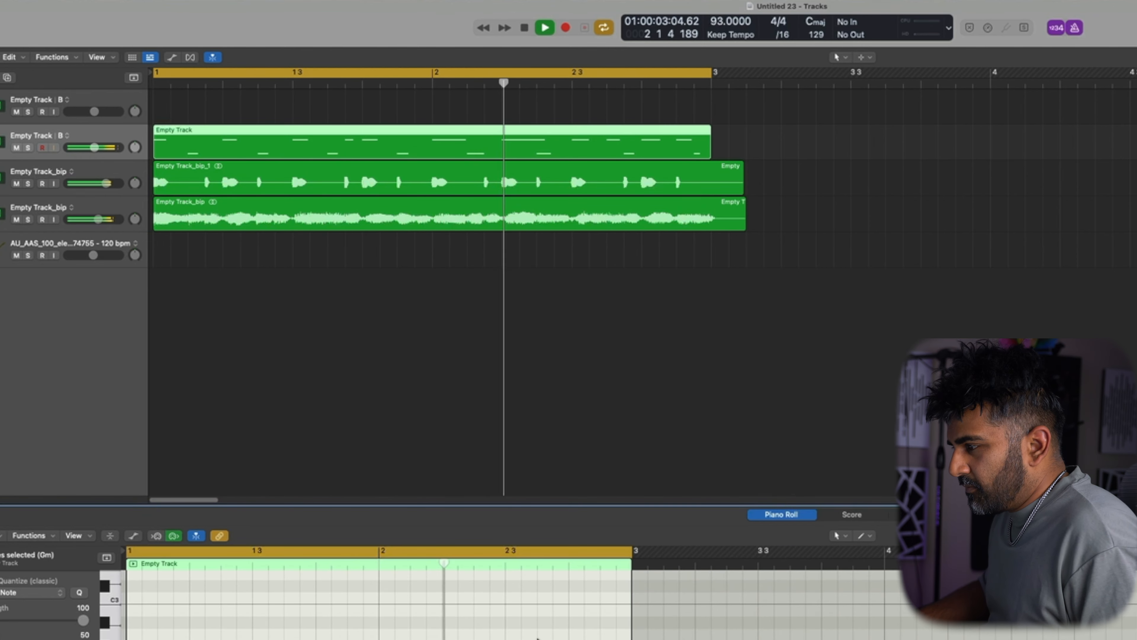
pyautogui.scroll(-3, 539, 636)
pyautogui.scroll(-5, 539, 637)
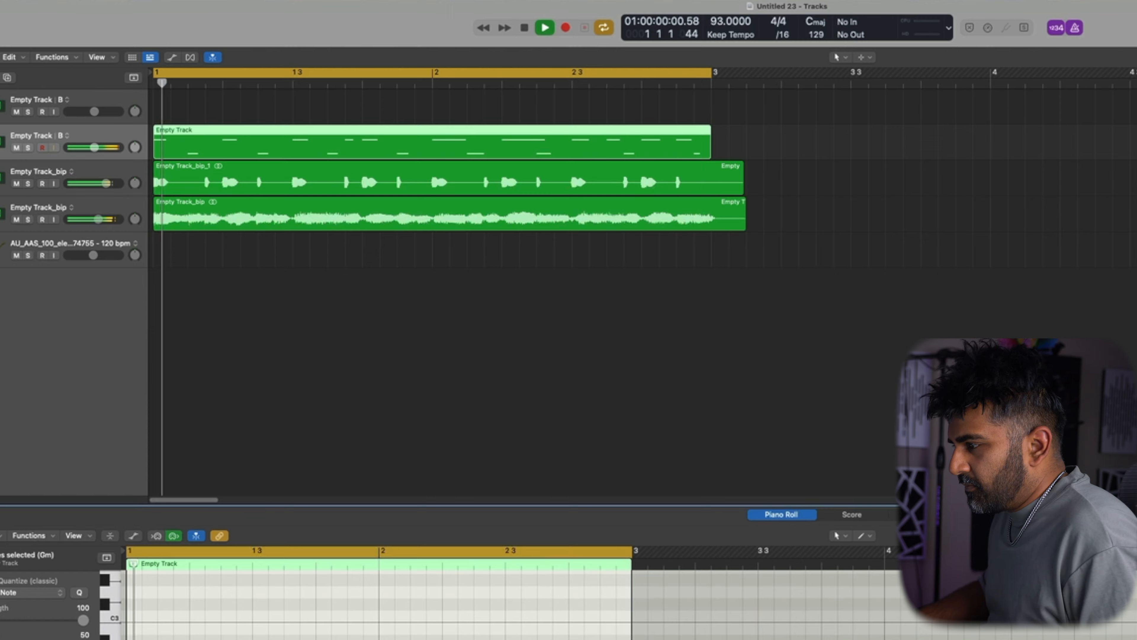
pyautogui.press('space')
# Bounce the recorded pattern in place and delete the parts of the three bounced regions that extend past bar 3
pyautogui.click(406, 127)
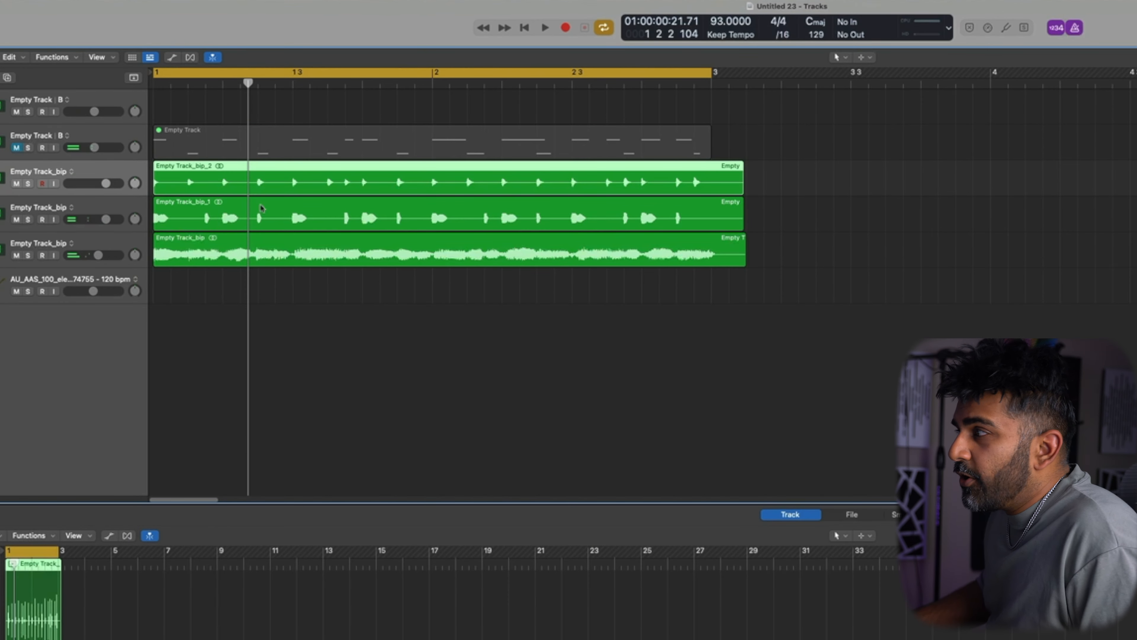
pyautogui.moveTo(710, 171); pyautogui.dragTo(1039, 310)
pyautogui.press('Delete')
# Play back the loop and lower the bounced guitar track's volume slightly
pyautogui.press('space')
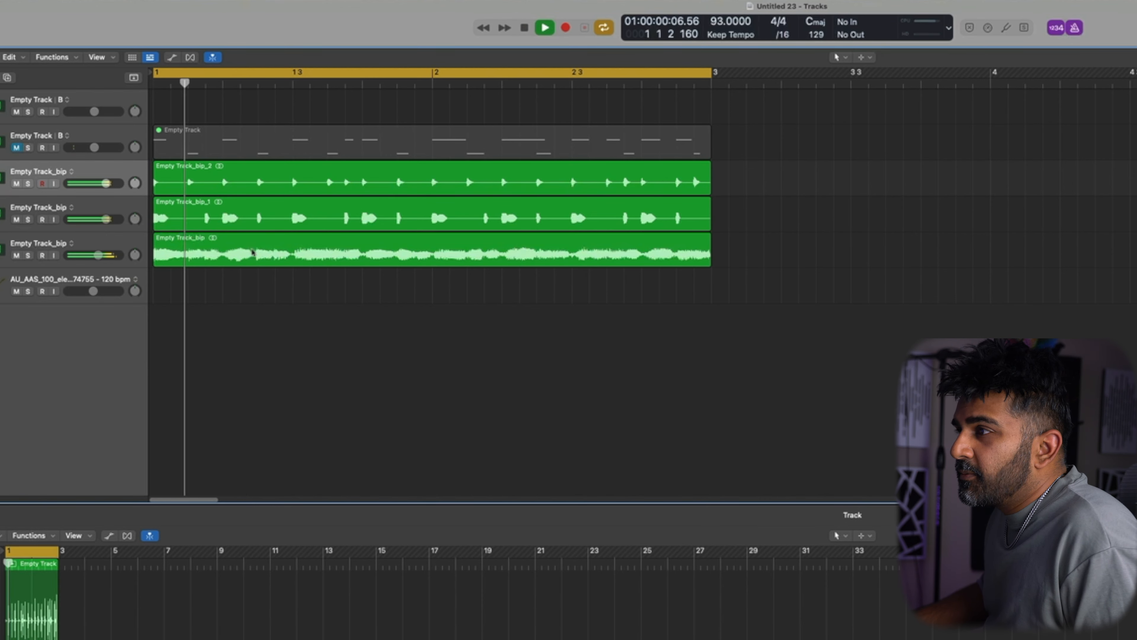
pyautogui.moveTo(99, 256); pyautogui.dragTo(91, 256)
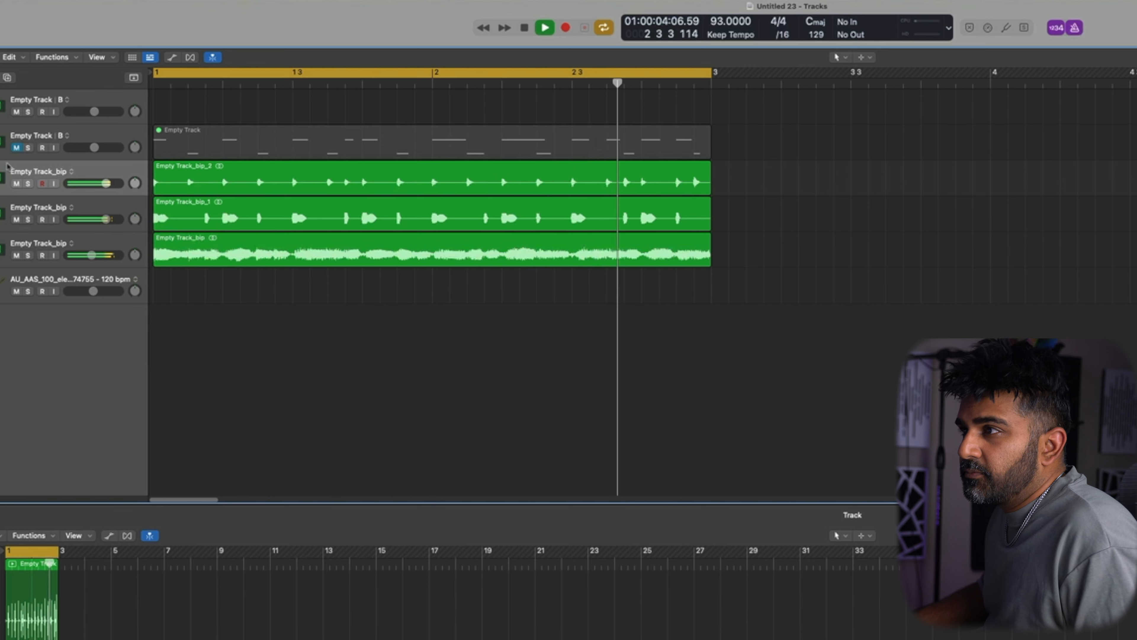
pyautogui.press('space')
# Duplicate the second sampler track with its current sampler settings
pyautogui.click(2, 107)
pyautogui.press('Down')
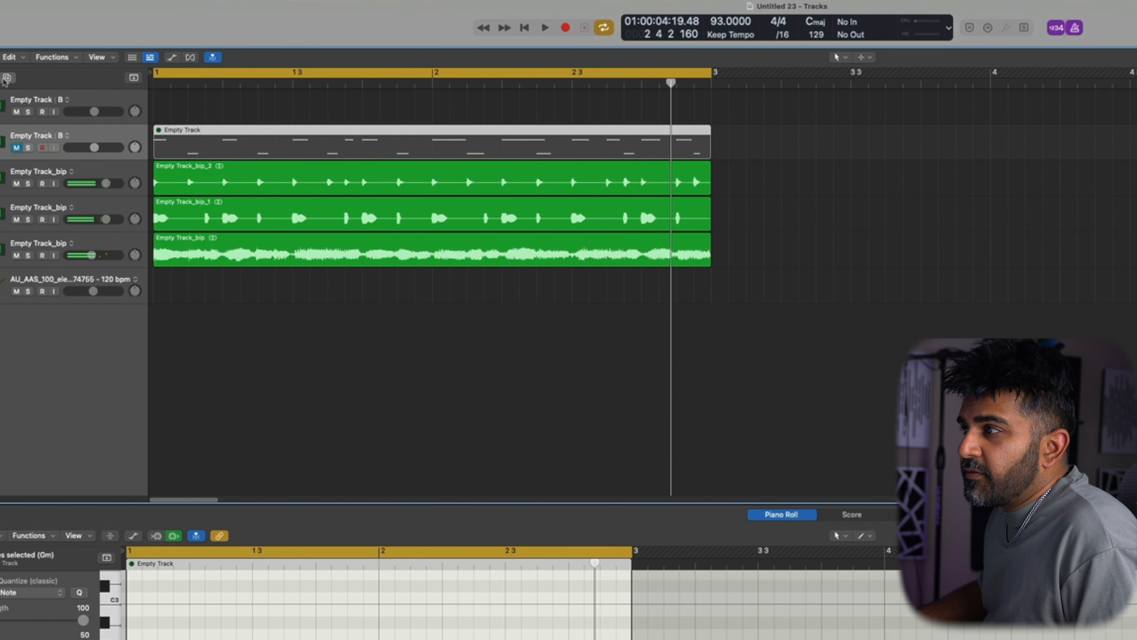
pyautogui.keyDown('alt'); pyautogui.click(7, 78); pyautogui.keyUp('alt')
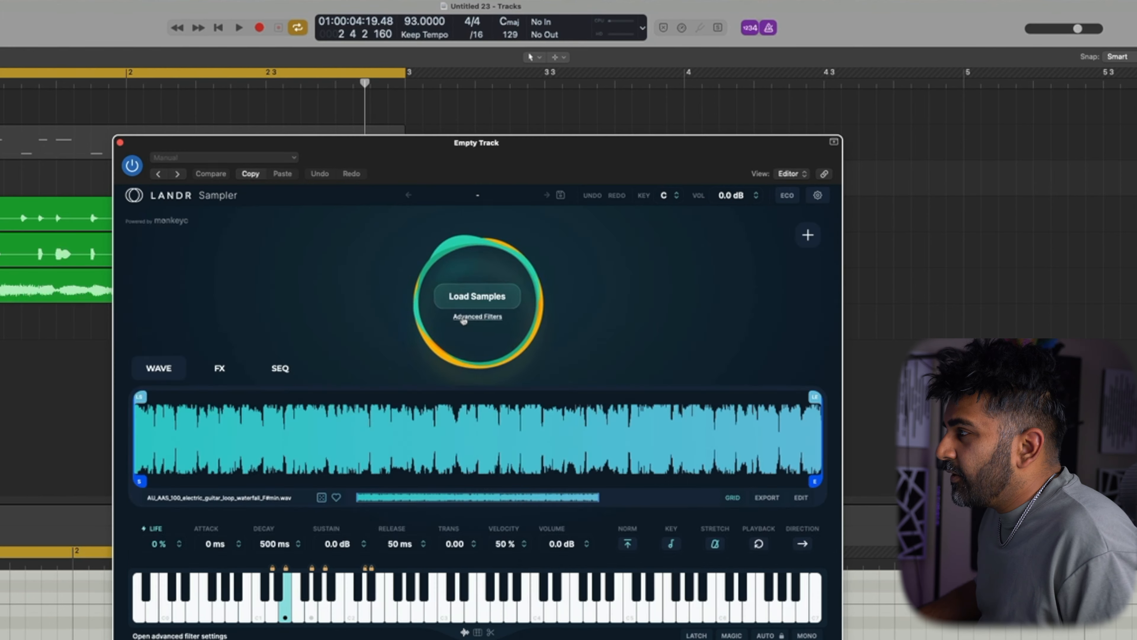
# Load Tonal OneShot samples from Splice on the new sampler track using the text search "bass"
pyautogui.click(465, 319)
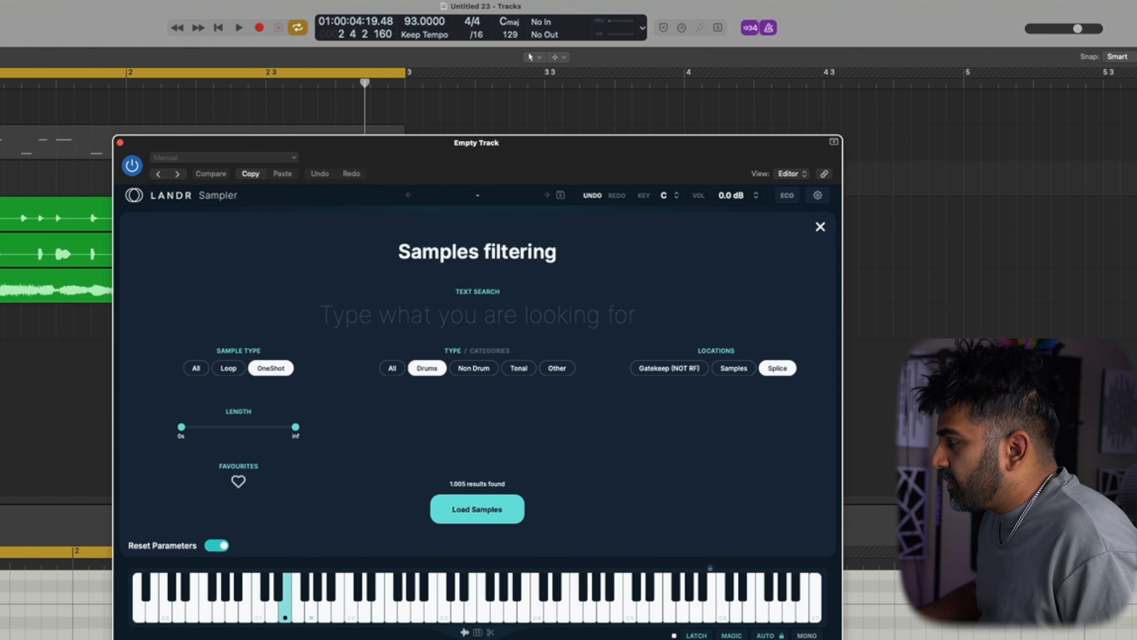
pyautogui.click(818, 229)
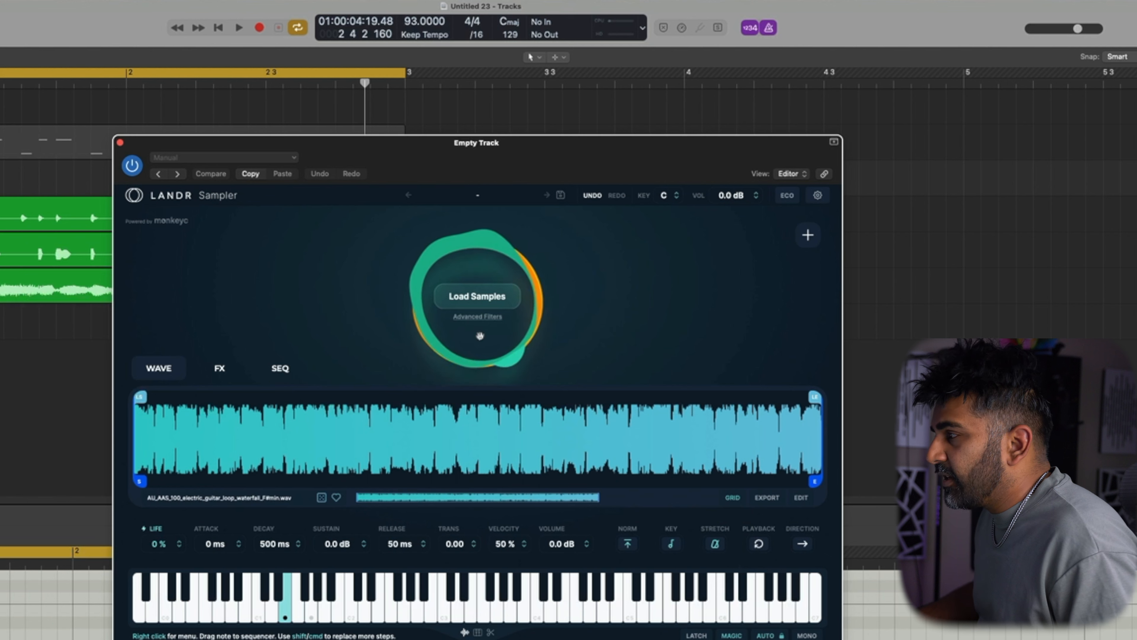
pyautogui.click(465, 317)
pyautogui.write('bass')
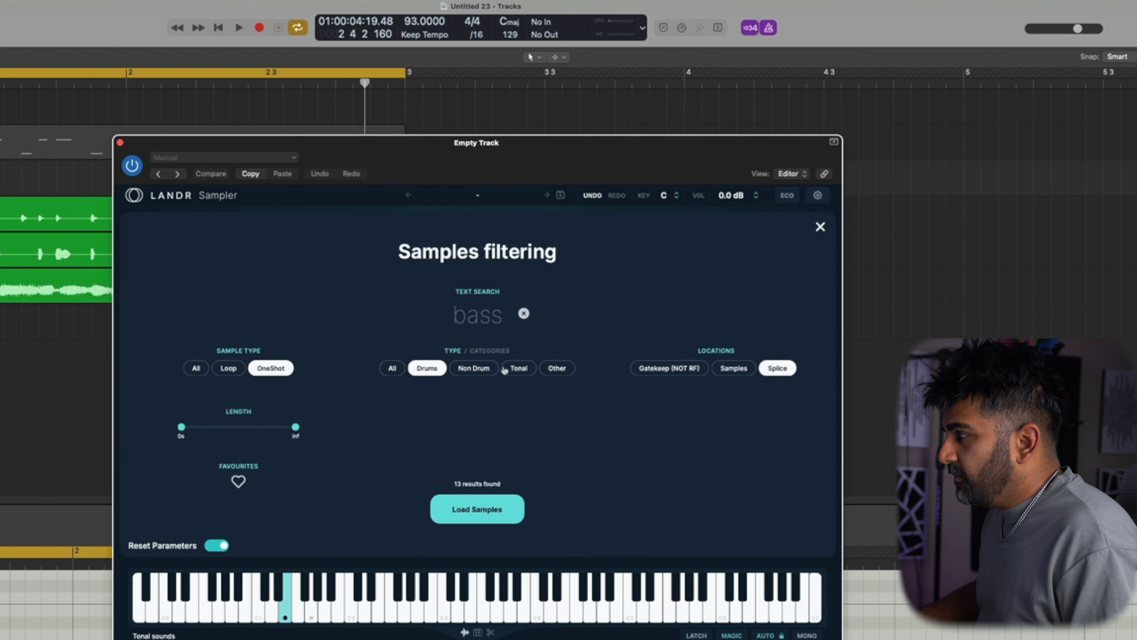
pyautogui.click(516, 369)
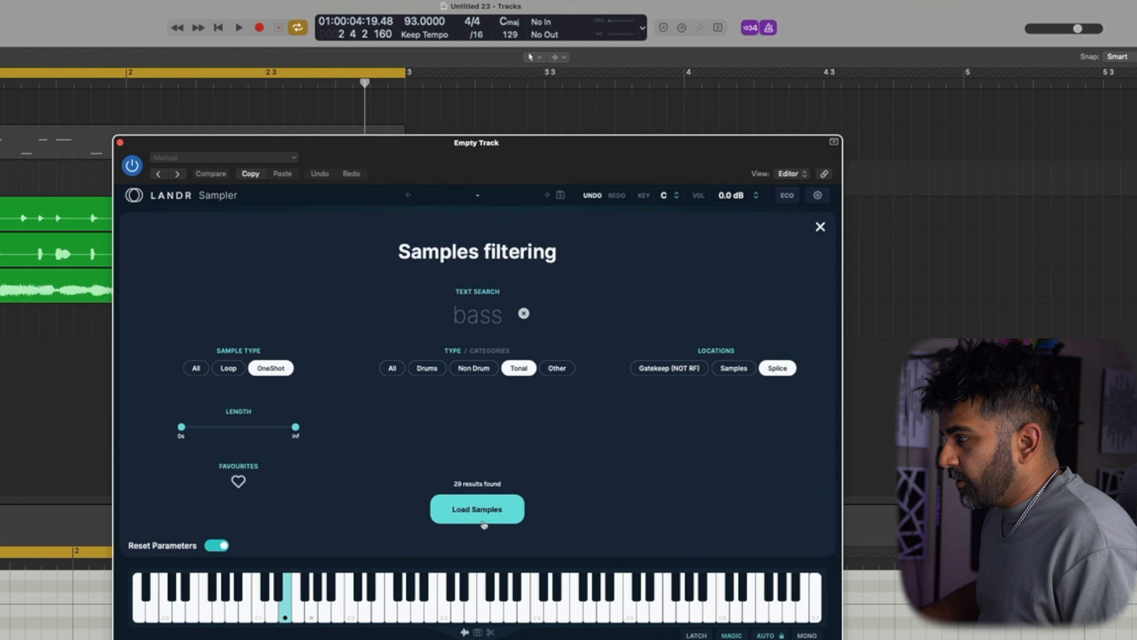
pyautogui.click(507, 517)
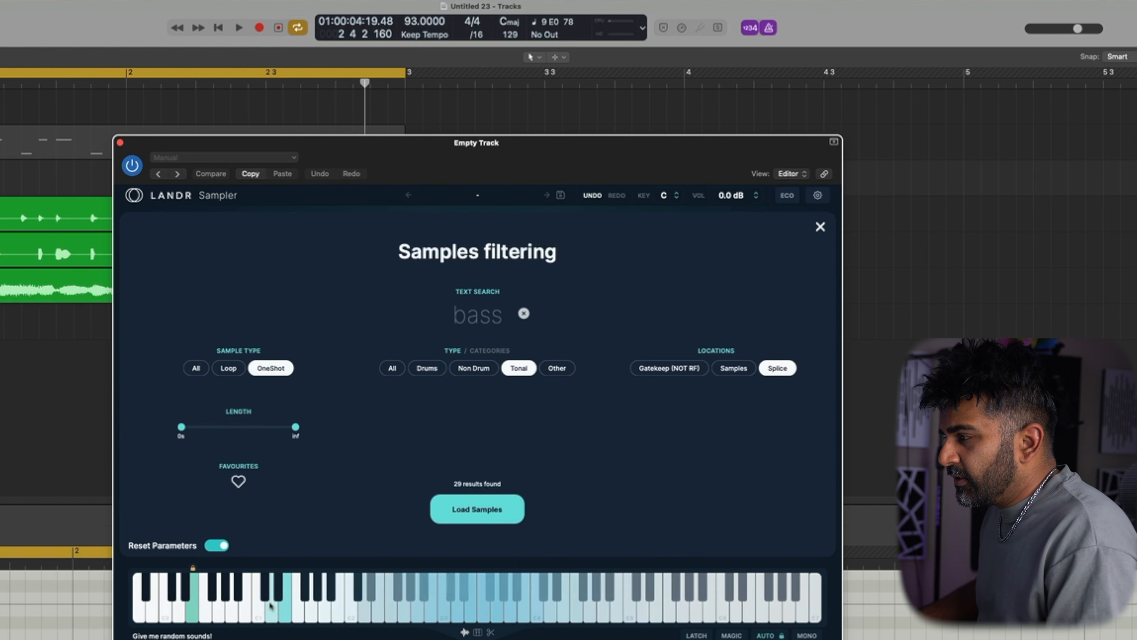
# Audition and lock the bass one-shots on the keys, comparing Normal and Chromatic modes, and set the chosen sample to Chromatic mode
pyautogui.click(236, 619)
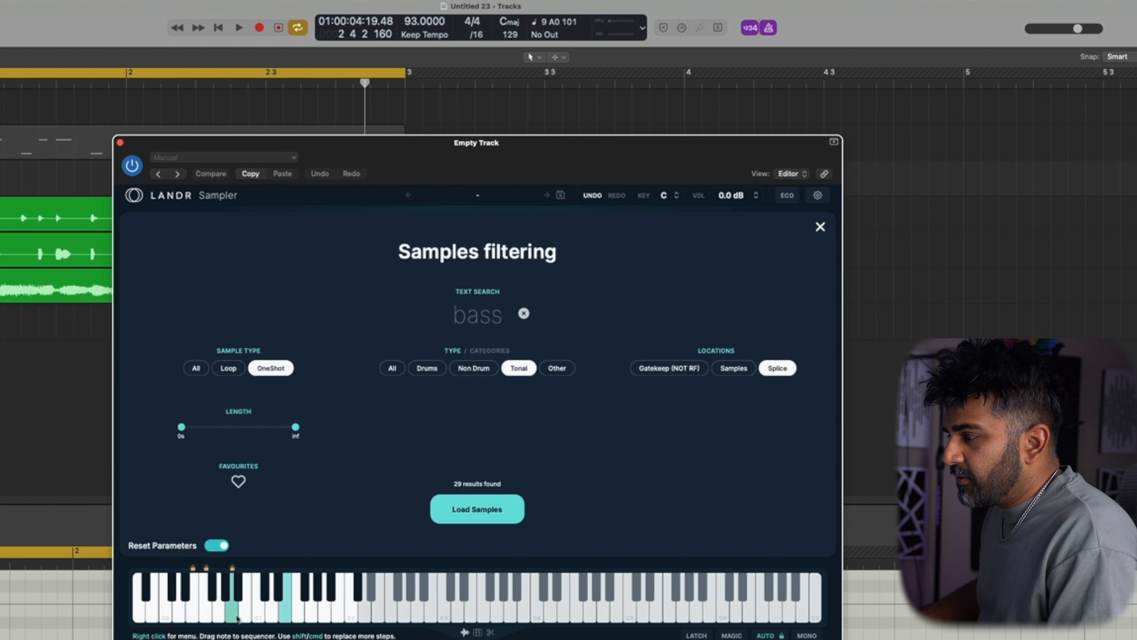
pyautogui.click(3, 178)
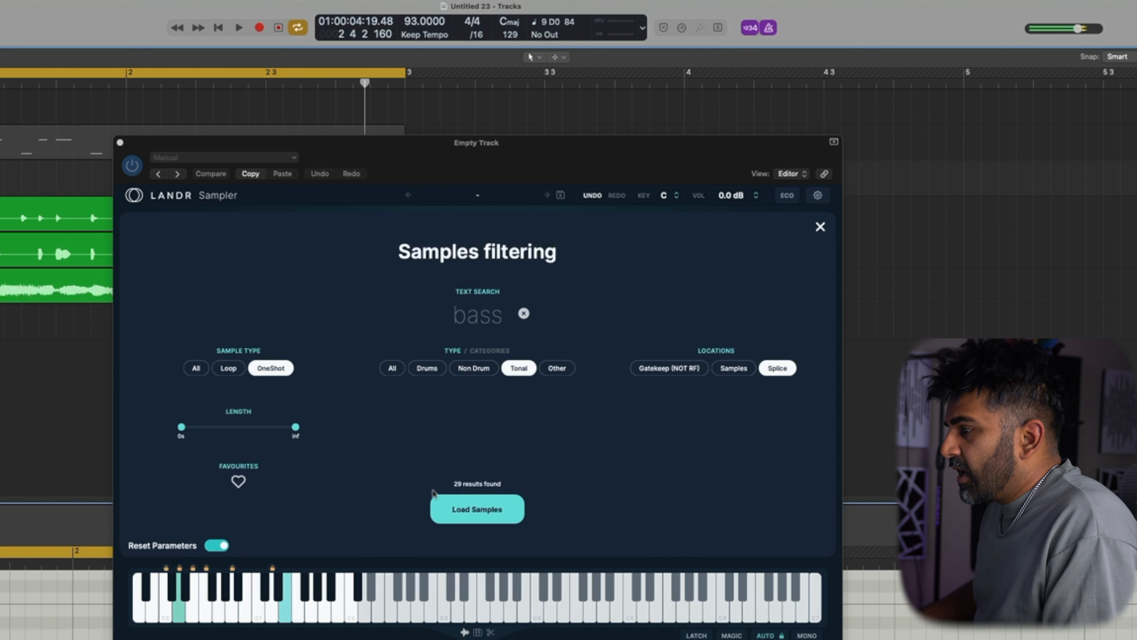
pyautogui.click(771, 635)
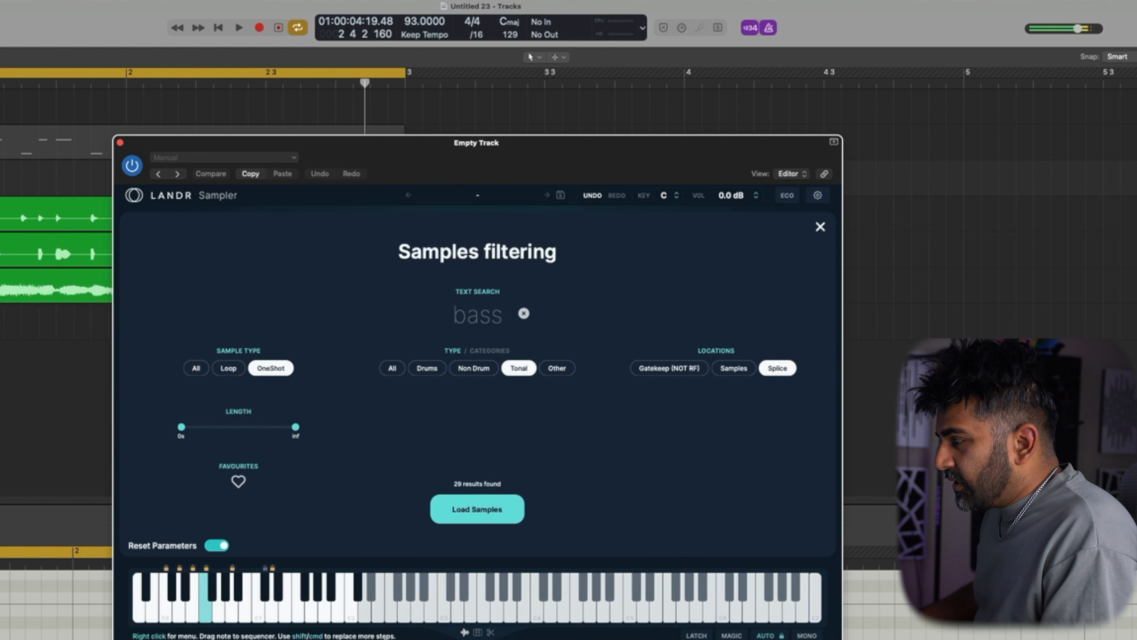
pyautogui.click(477, 632)
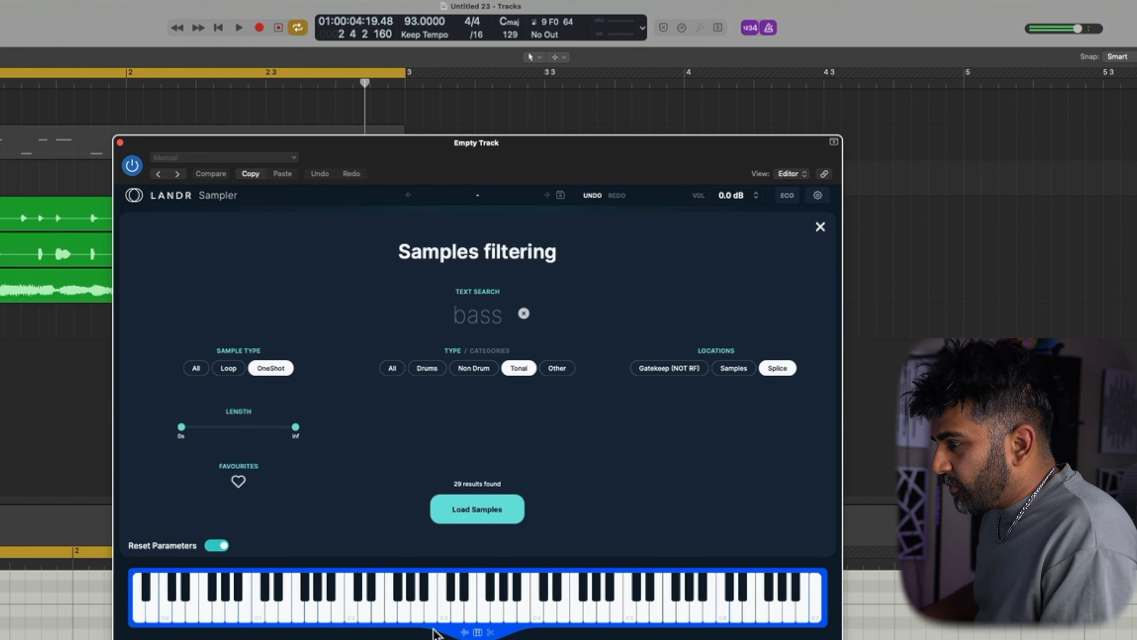
pyautogui.click(419, 610)
pyautogui.click(464, 633)
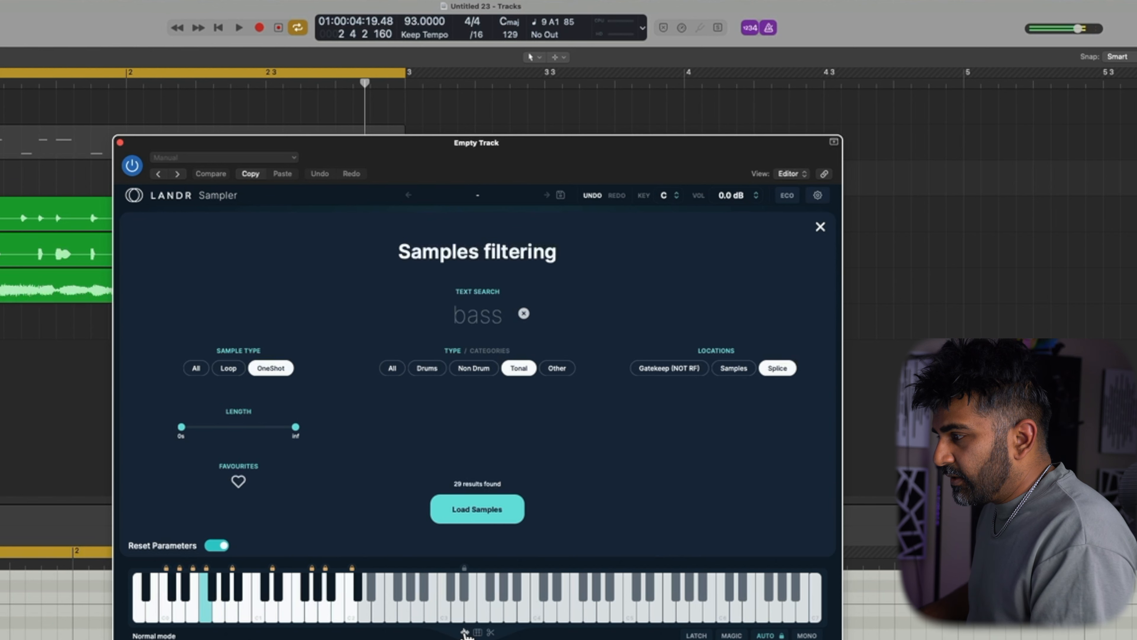
pyautogui.click(478, 632)
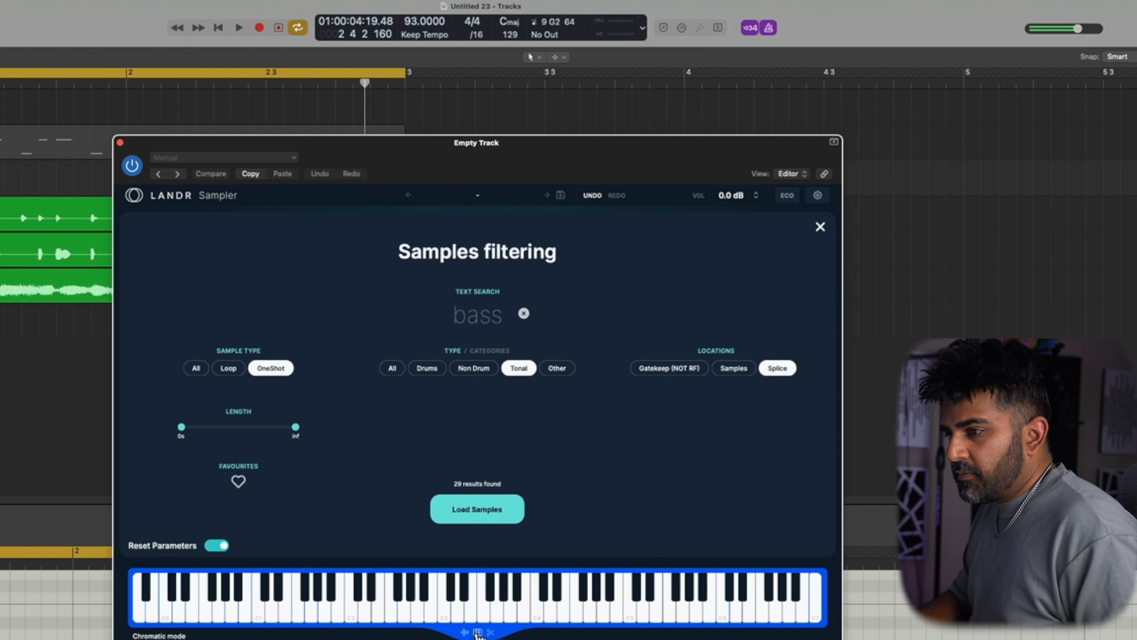
# Record a two-bar bass line with the chromatic bass sample and quantize its notes
pyautogui.press('r')
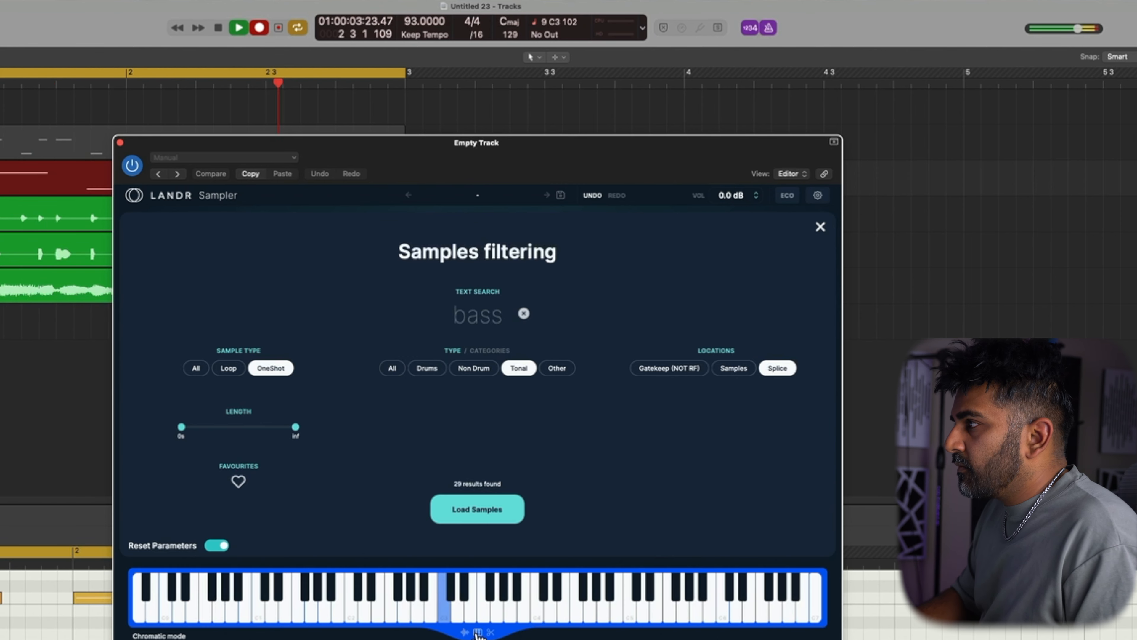
pyautogui.press('space')
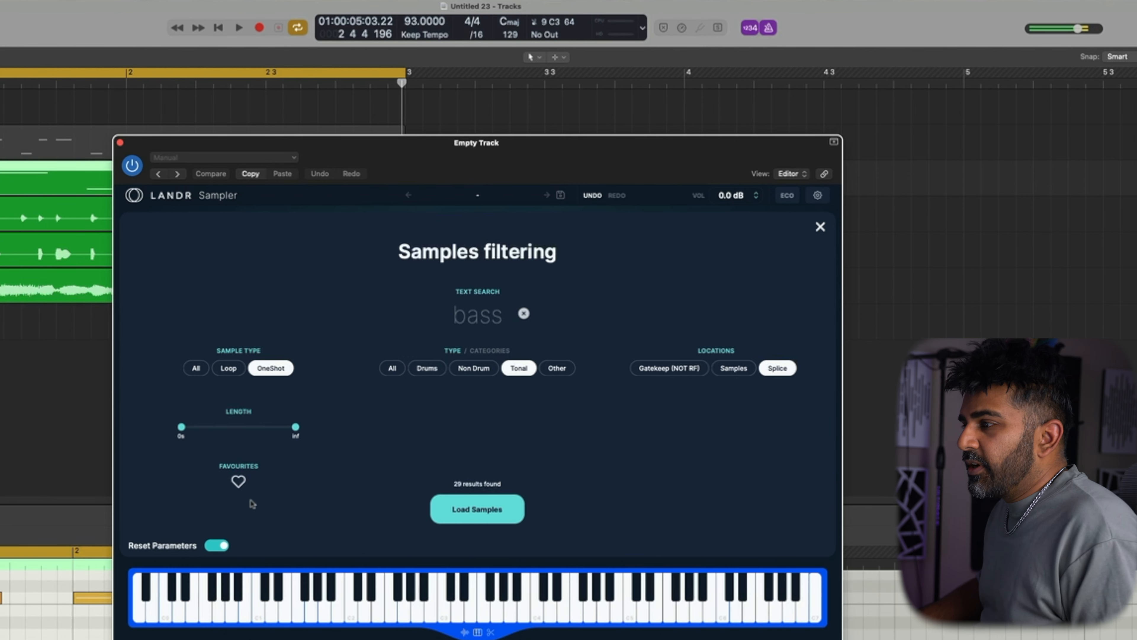
pyautogui.click(120, 143)
pyautogui.press('p')
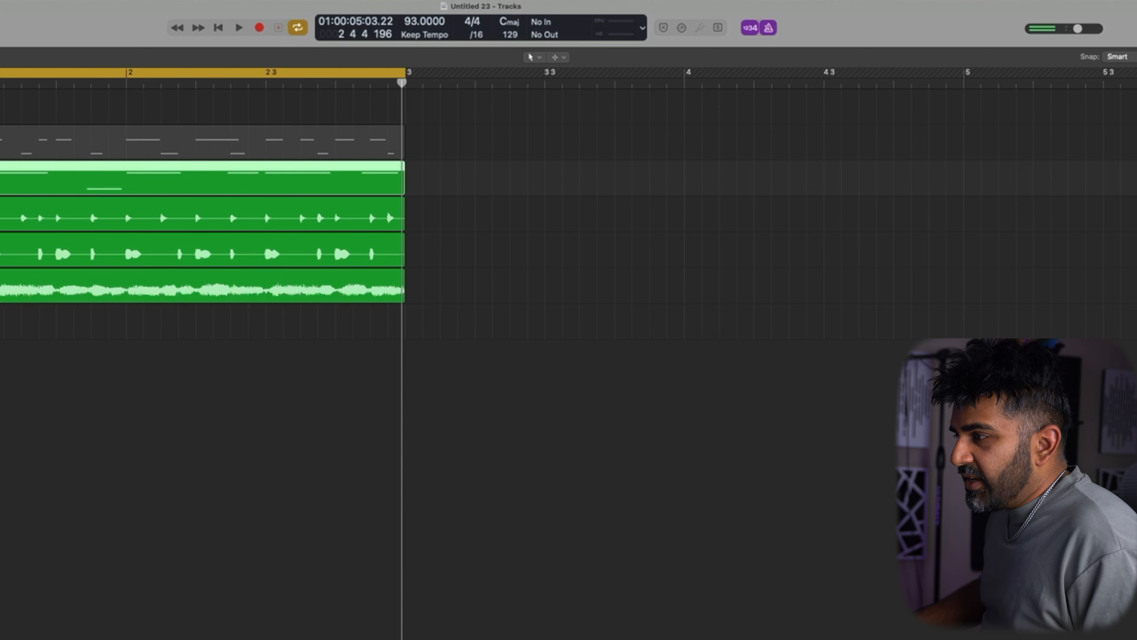
pyautogui.press('p')
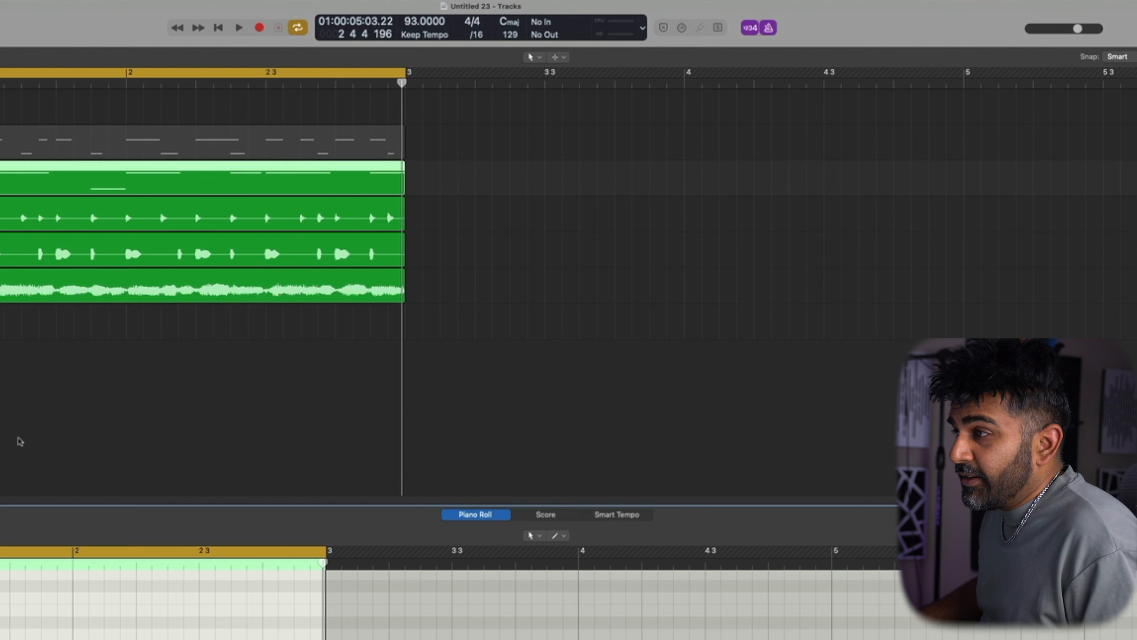
# Play back the full beat and mute the bass, drum and guitar tracks (tracks 3 to 6)
pyautogui.click(20, 439)
pyautogui.press('space')
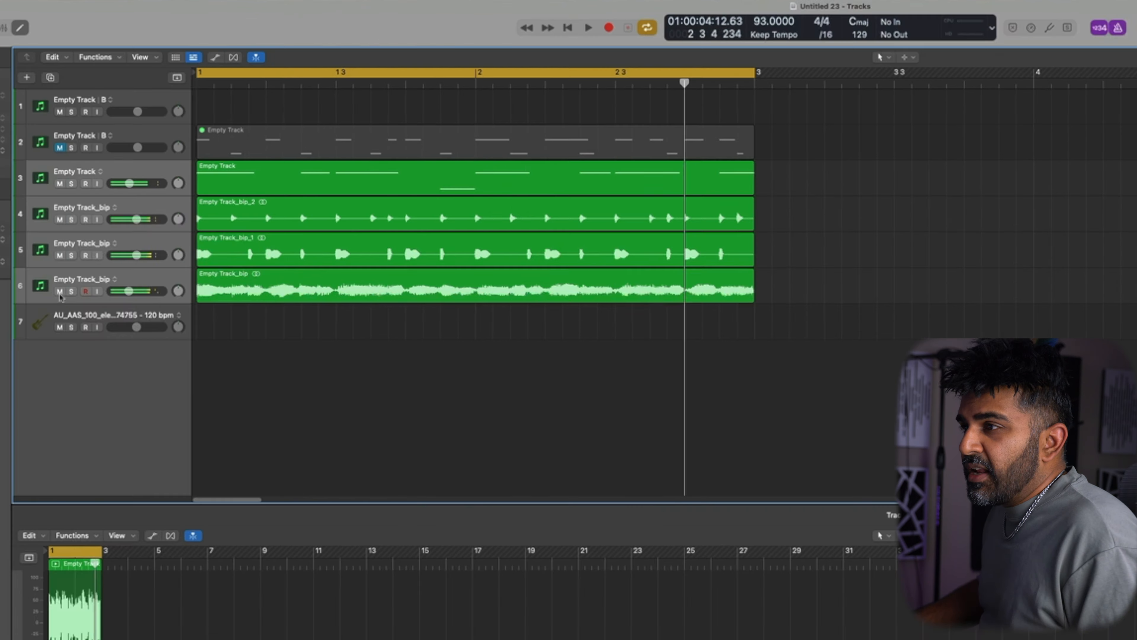
pyautogui.click(58, 257)
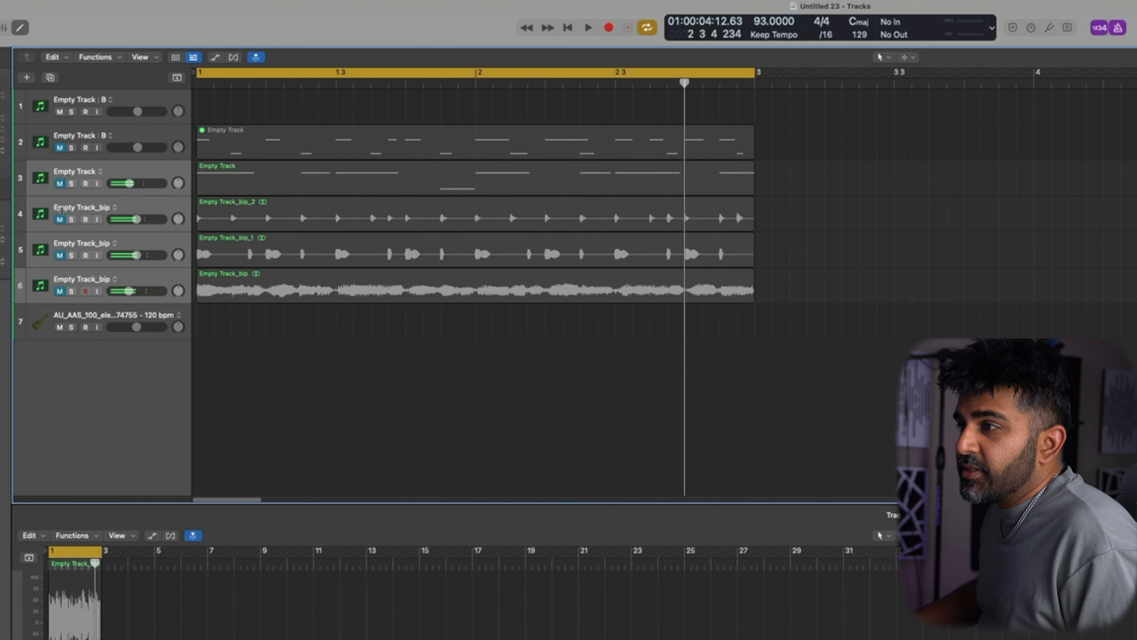
# Unmute the bass and drum tracks (3 to 5) and select sampler track 1, keeping the guitar loop on track 6 muted
pyautogui.click(59, 291)
pyautogui.click(39, 104)
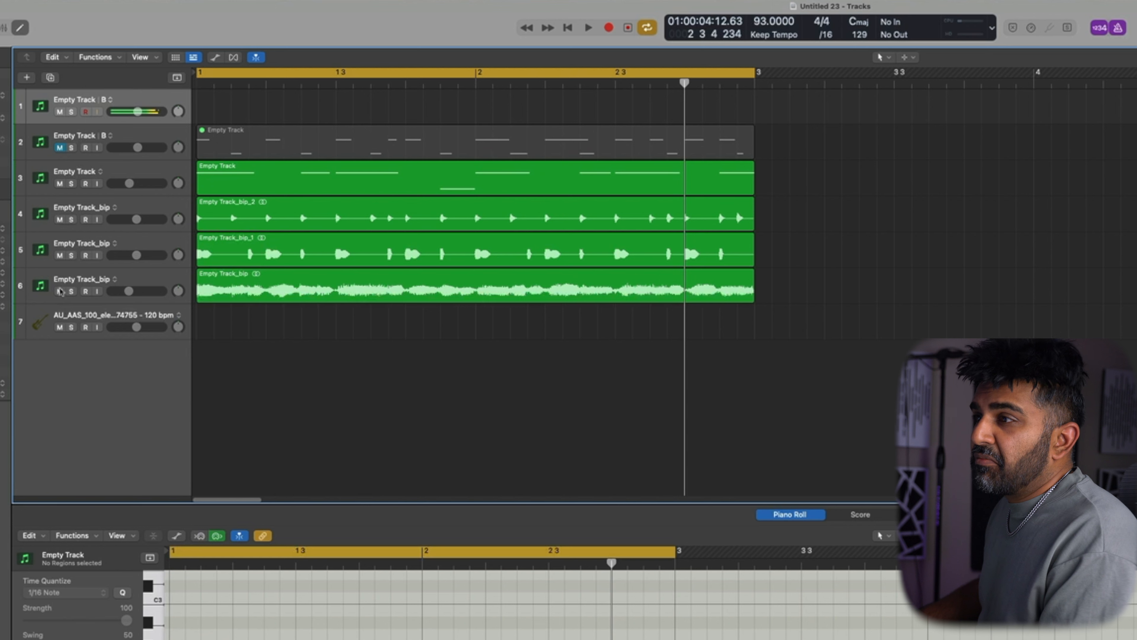
pyautogui.click(60, 291)
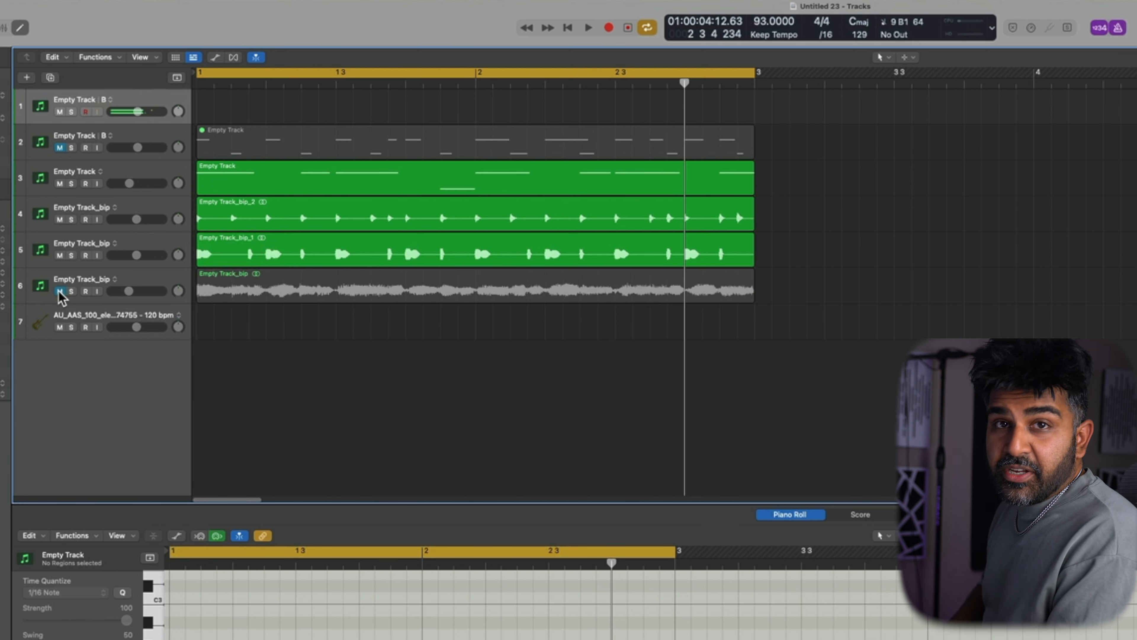
# Record a sustained sampler note over the two-bar cycle on track 1
pyautogui.press('r')
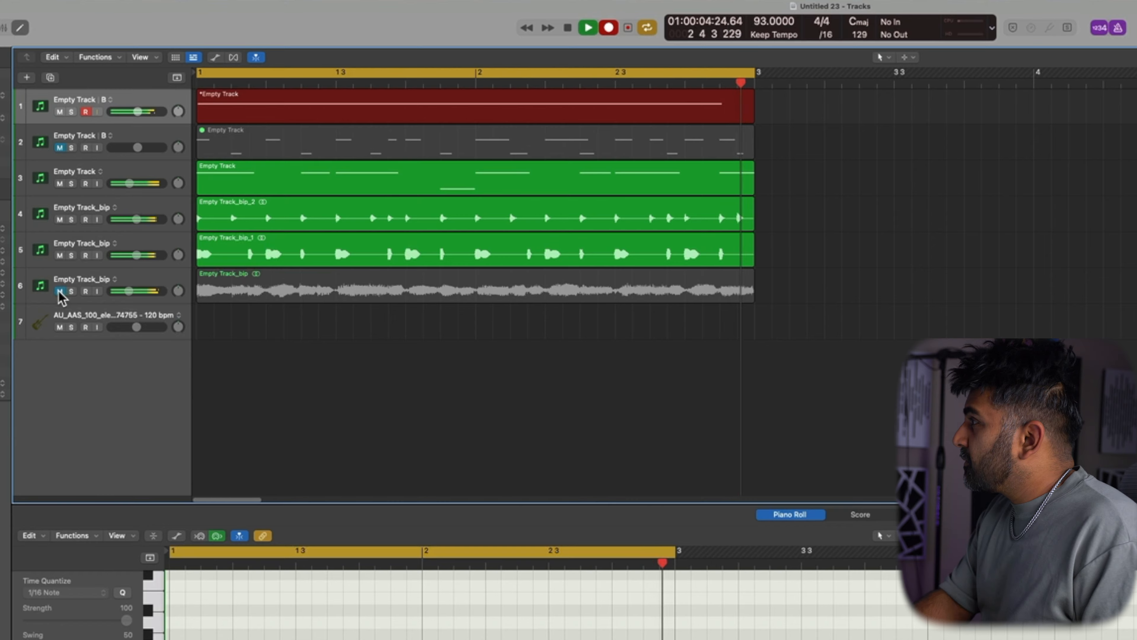
pyautogui.press('space')
pyautogui.press('space')
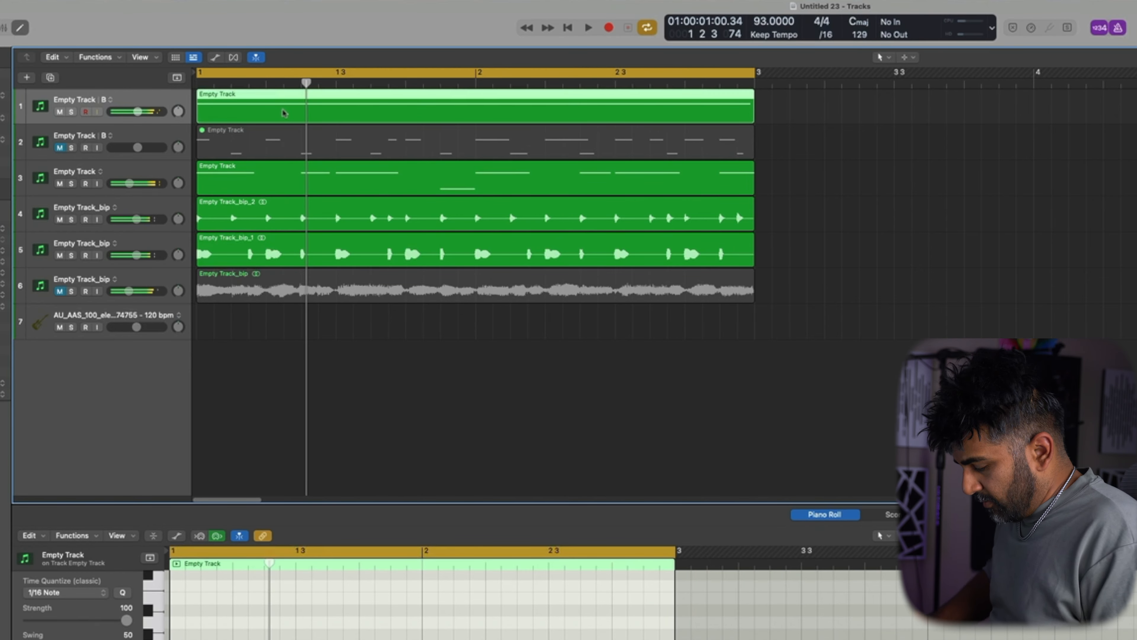
# Bounce the new track 1 region in place and trim the bounced audio's tail so it ends at bar 3
pyautogui.hotkey('ctrl', 'b')
pyautogui.press('Return')
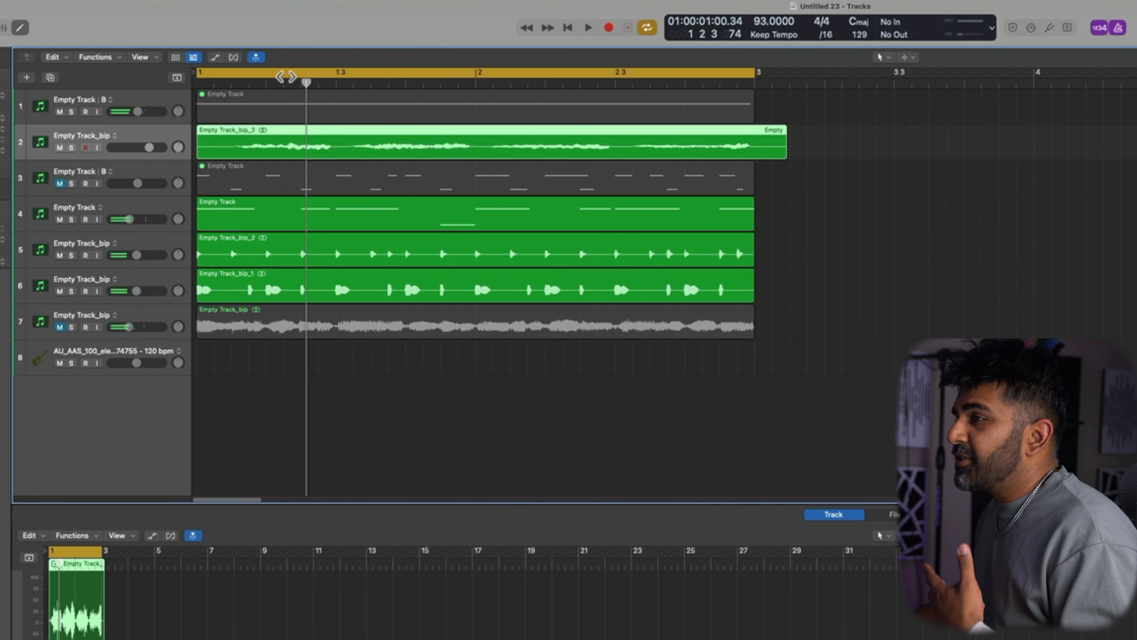
pyautogui.press('space')
pyautogui.press('space')
pyautogui.moveTo(758, 147); pyautogui.dragTo(1040, 156)
pyautogui.press('Delete')
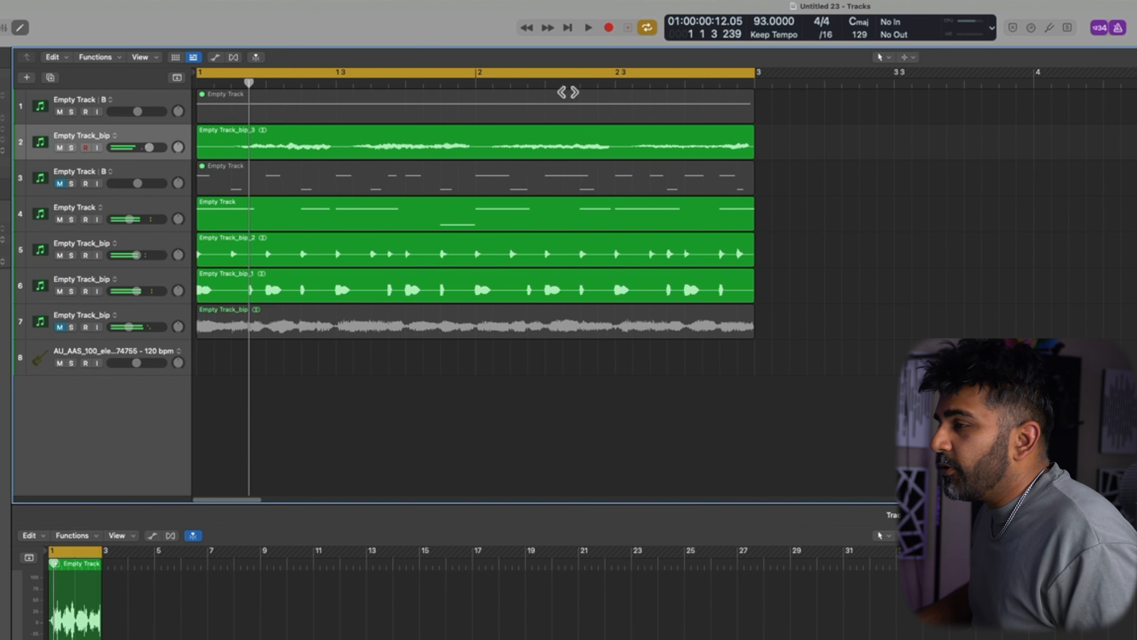
# Lower the volume of the bounced audio on track 2 slightly during playback
pyautogui.press('space')
pyautogui.moveTo(149, 148); pyautogui.dragTo(143, 148)
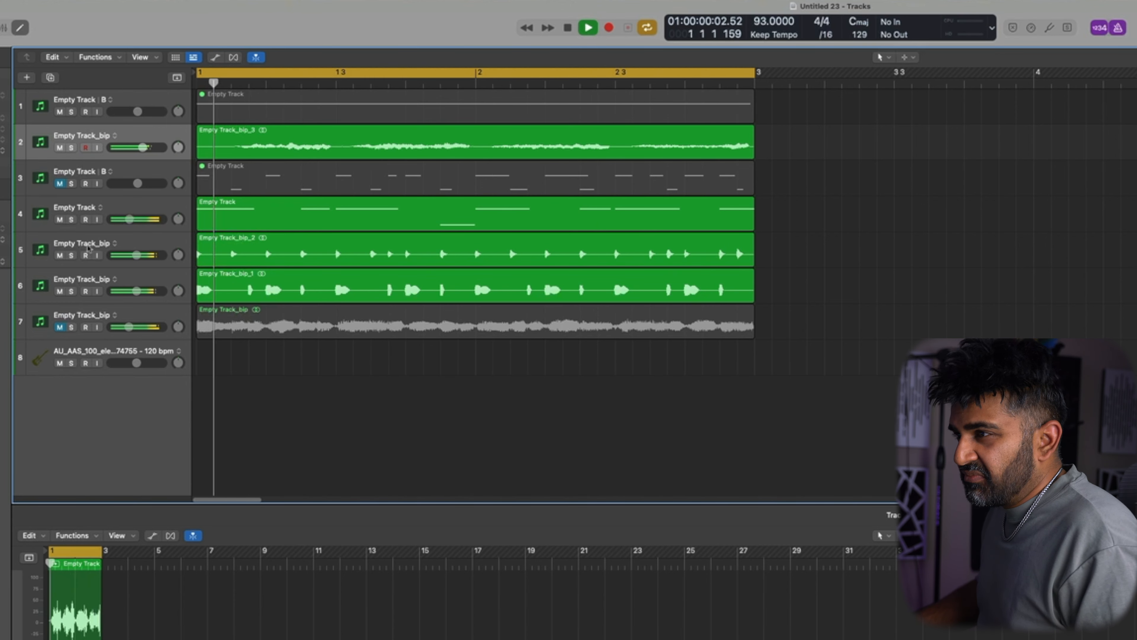
pyautogui.press('space')
# Create a new empty track alternative C on sampler track 3 and show its sampler window
pyautogui.click(54, 130)
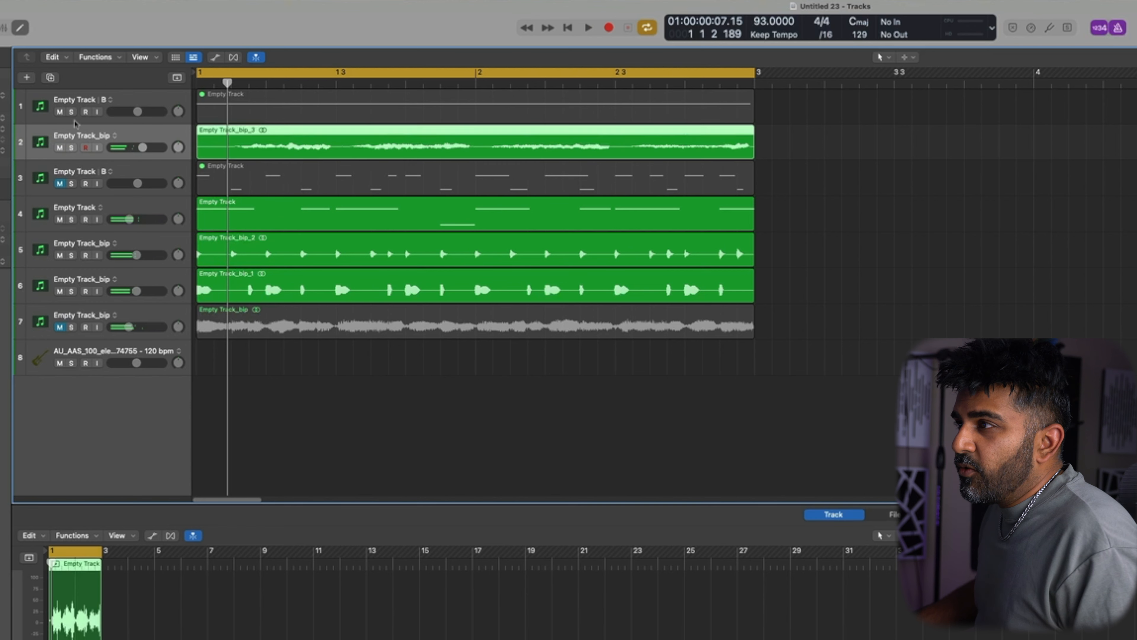
pyautogui.click(75, 180)
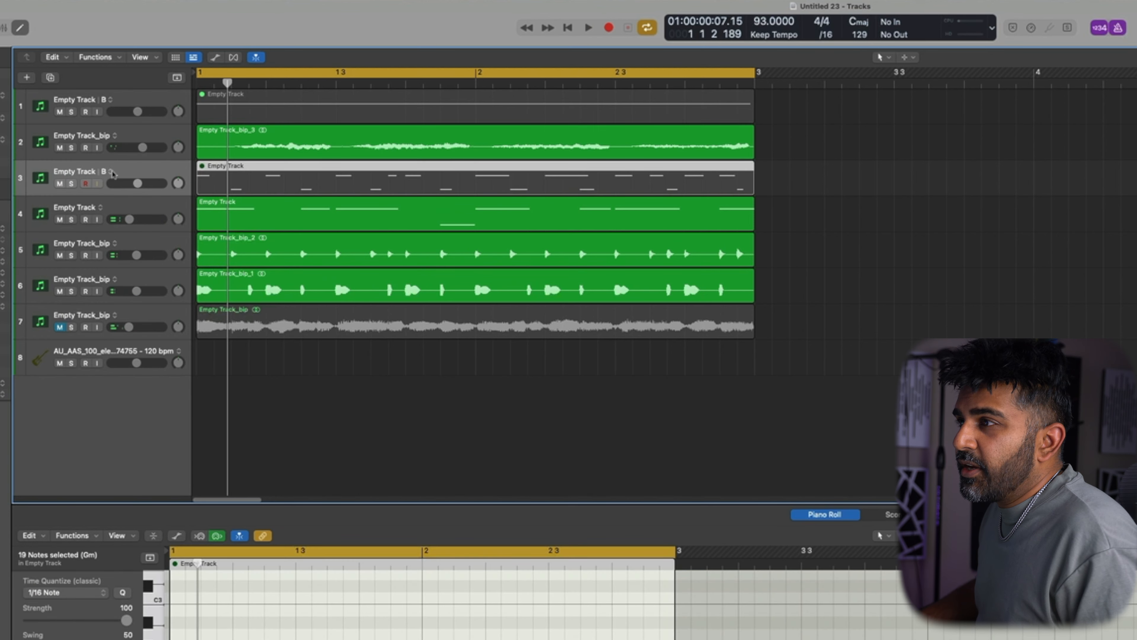
pyautogui.click(112, 174)
pyautogui.click(135, 201)
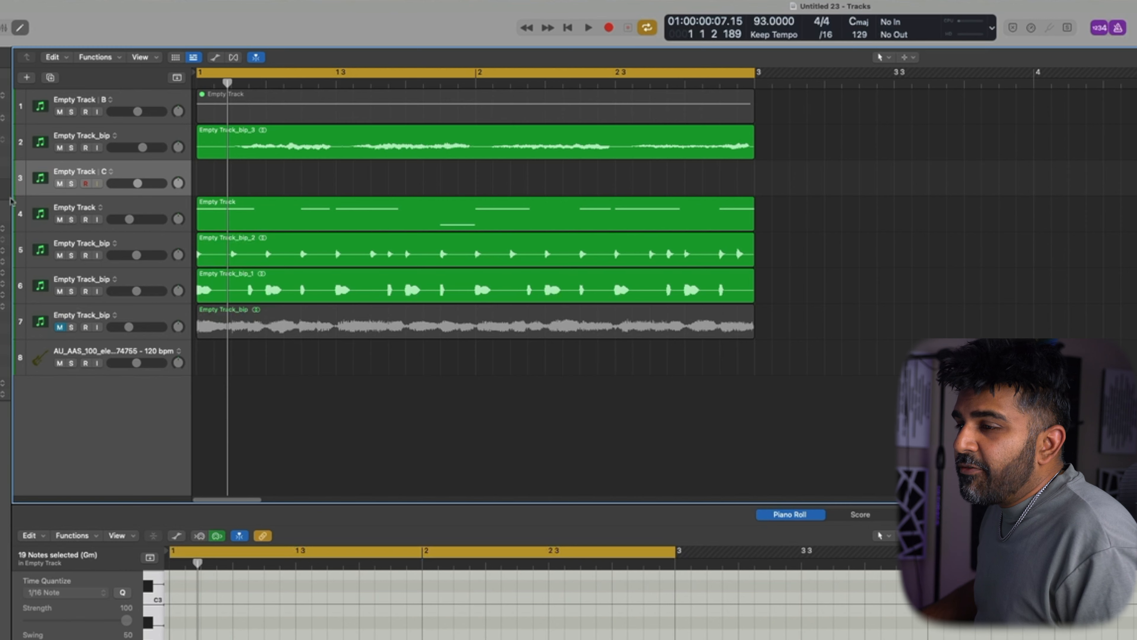
pyautogui.press('v')
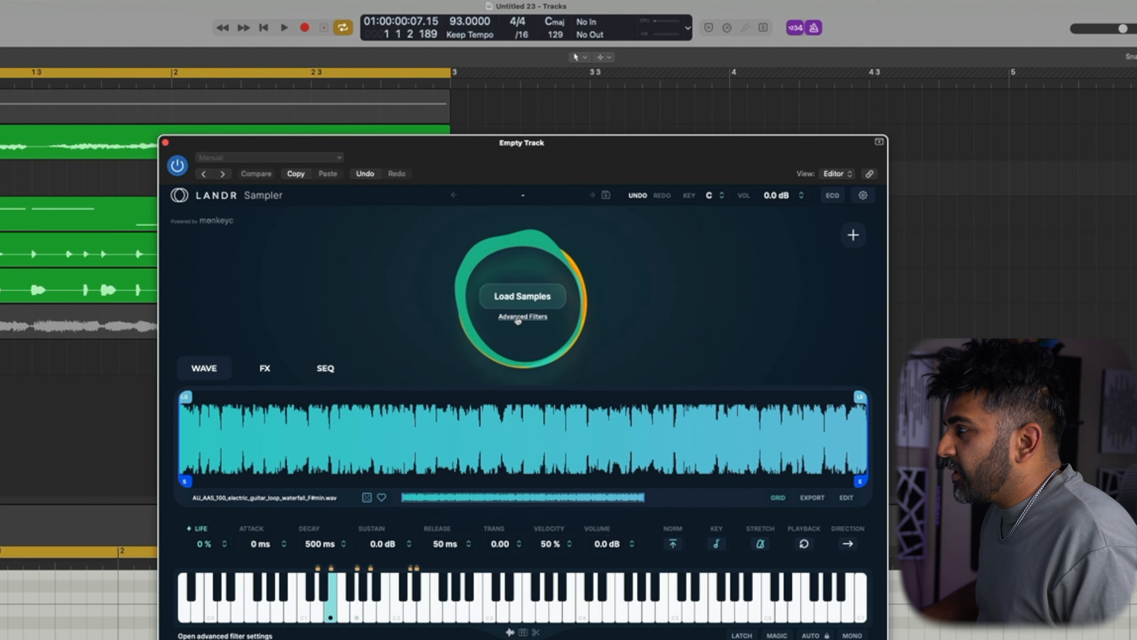
# Filter the sampler's samples to drum loops with the text search "perc" and deselect the Splice location
pyautogui.click(824, 317)
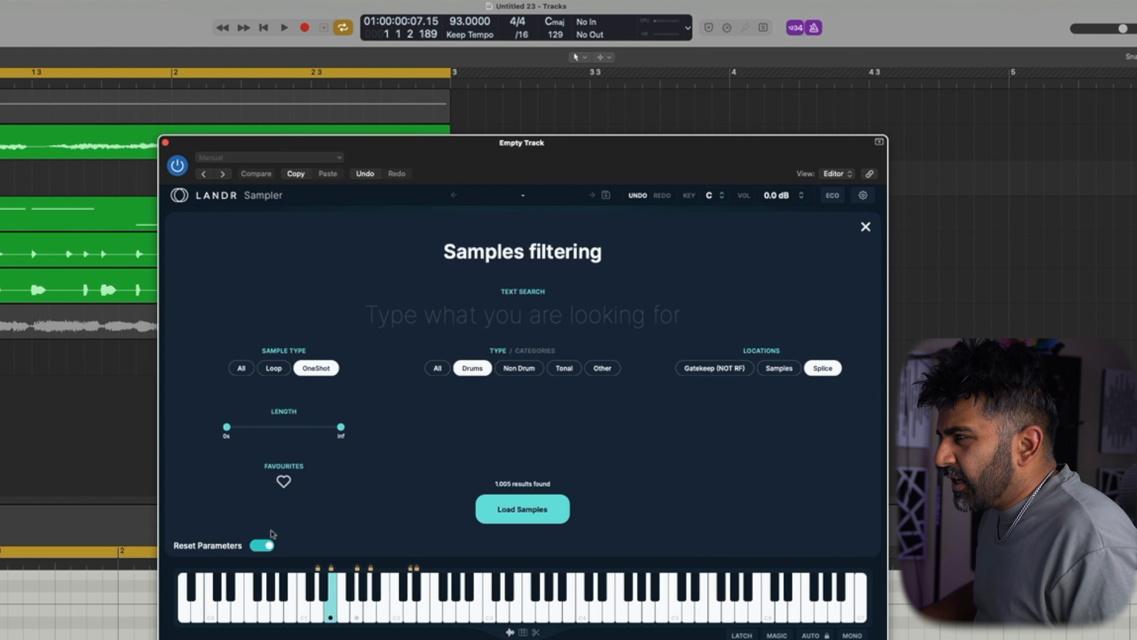
pyautogui.click(257, 547)
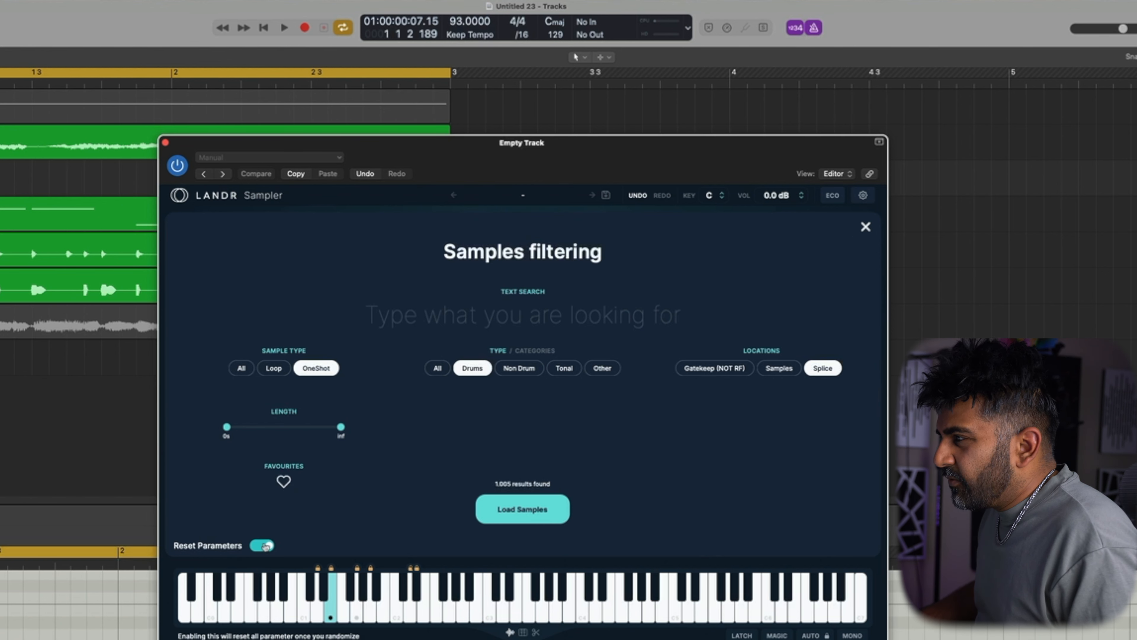
pyautogui.click(242, 368)
pyautogui.click(274, 368)
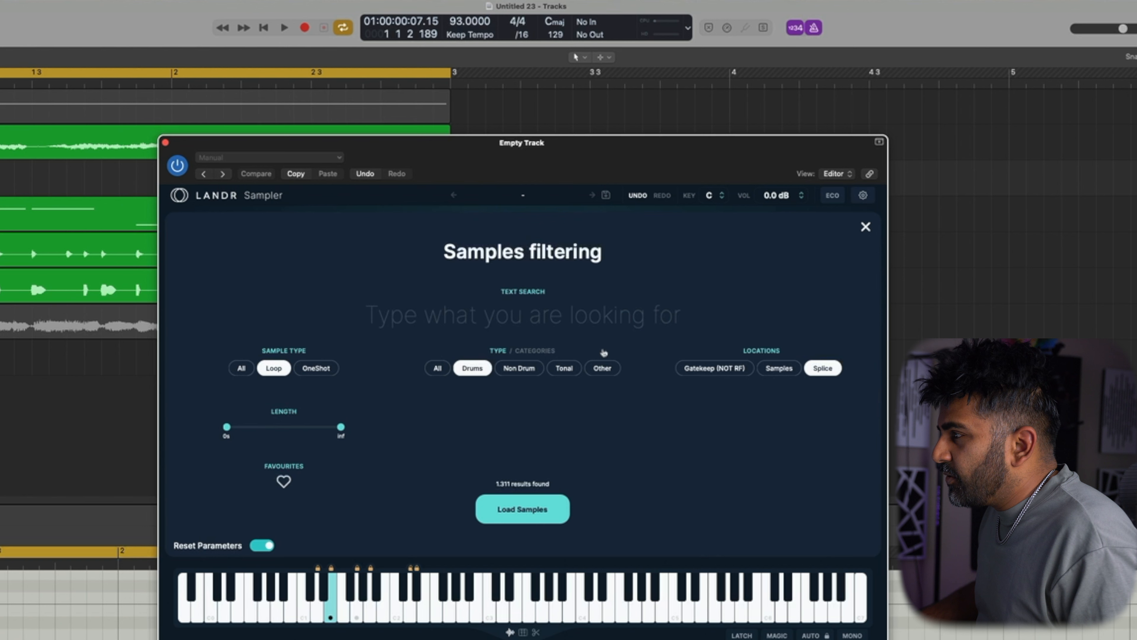
pyautogui.click(502, 326)
pyautogui.write('perc')
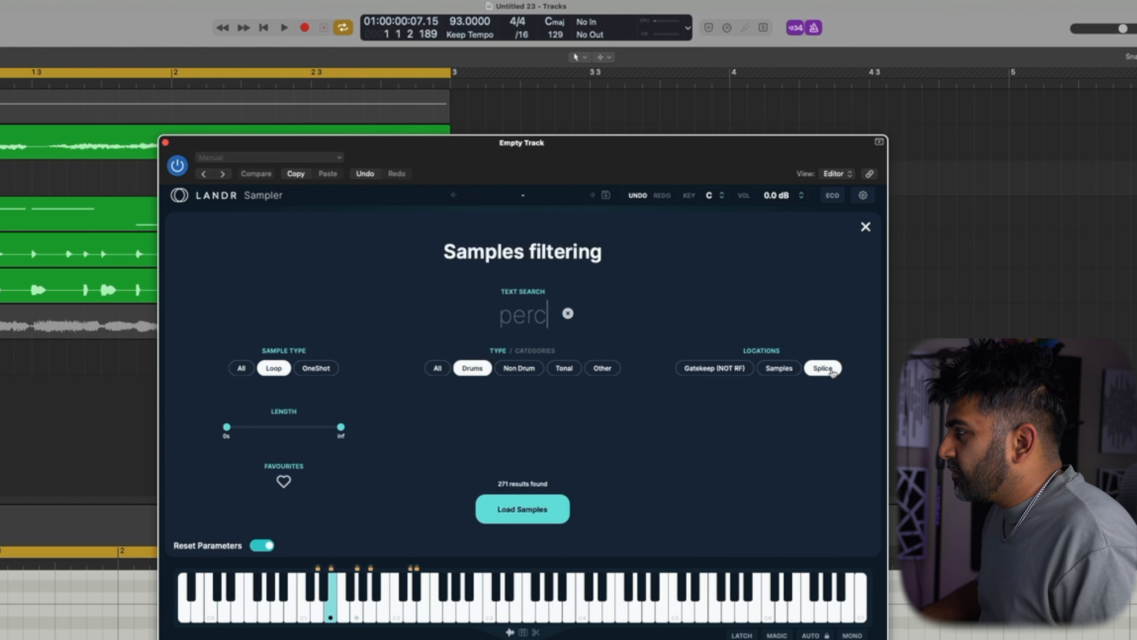
pyautogui.click(833, 373)
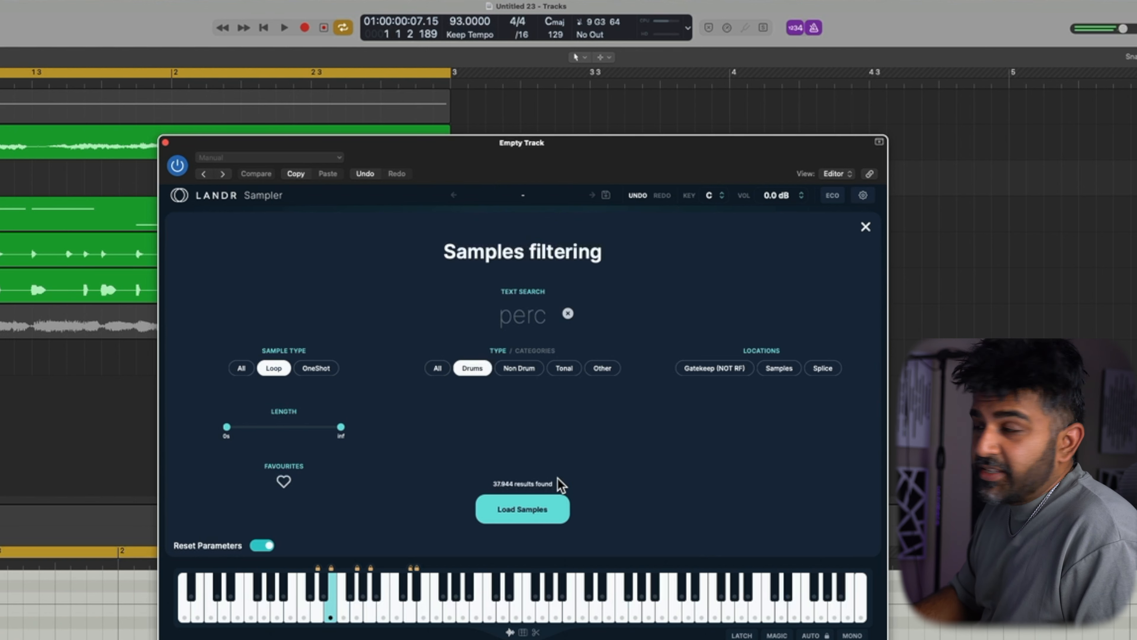
# Record the percussion loop over the two-bar cycle on track 3 and close the sampler window
pyautogui.press('r')
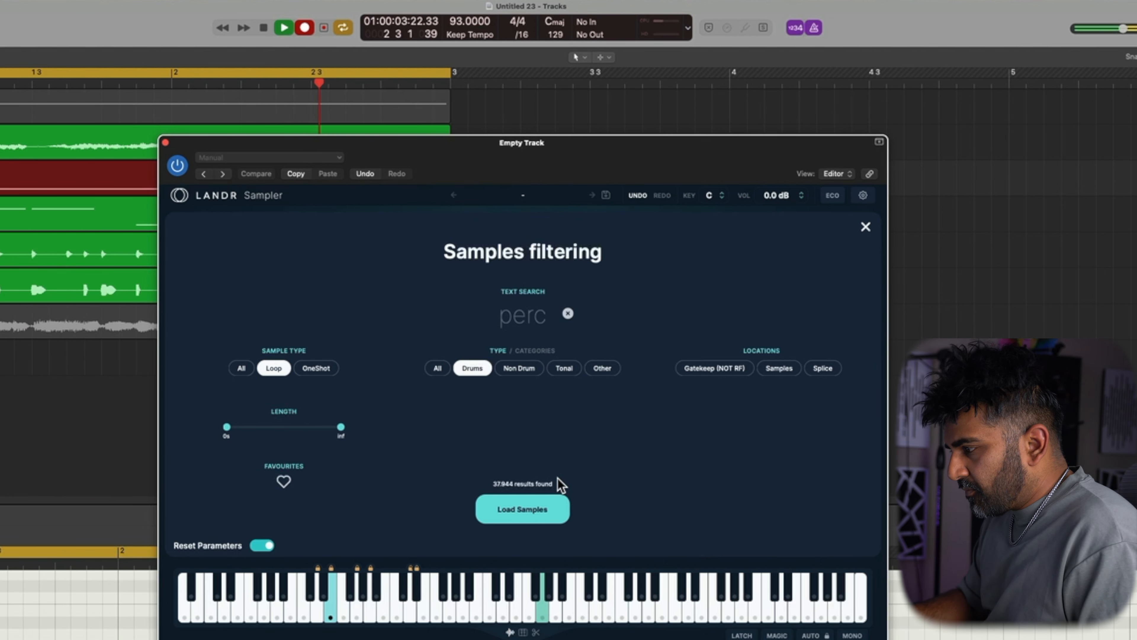
pyautogui.press('space')
pyautogui.press('super+w')
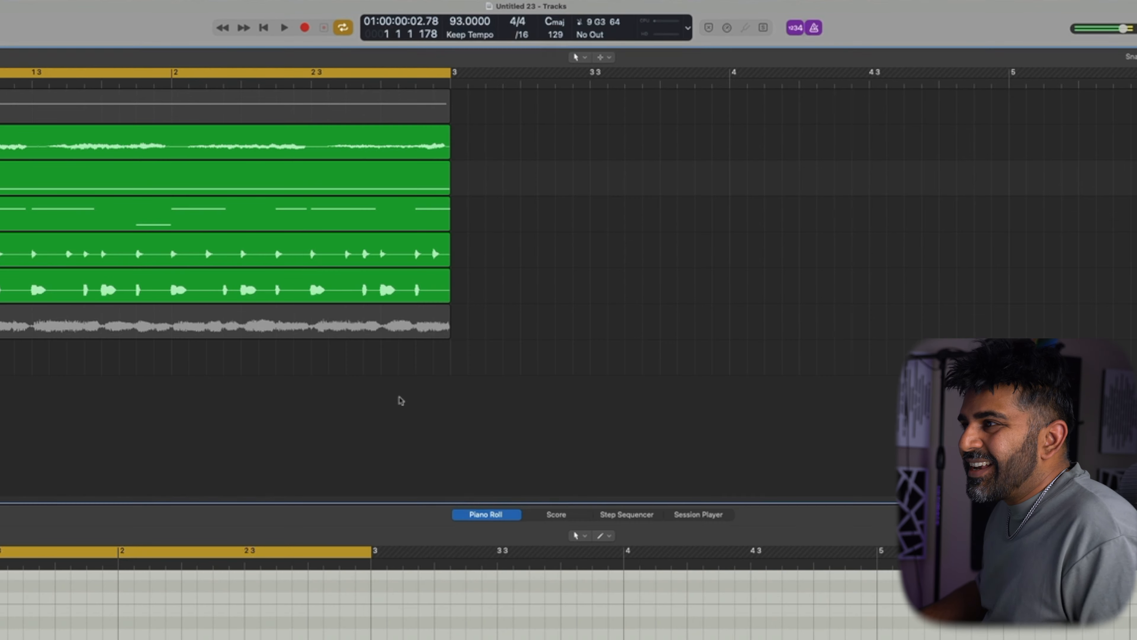
# Bounce the recorded percussion region on track 3 in place to a new audio track
pyautogui.click(63, 187)
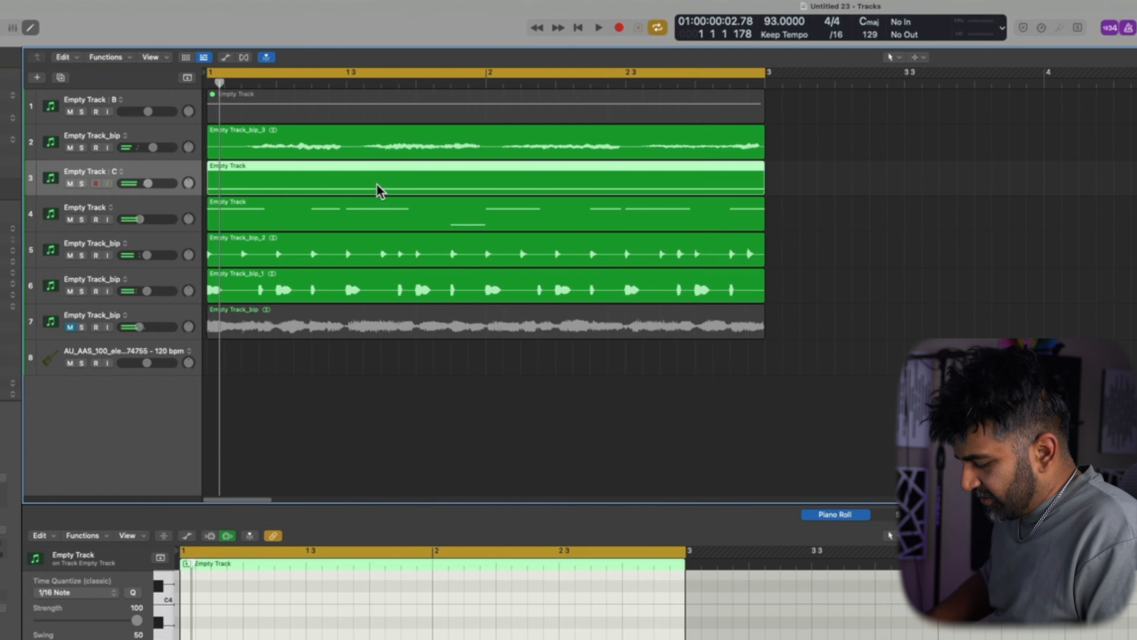
pyautogui.hotkey('ctrl', 'b')
pyautogui.press('Return')
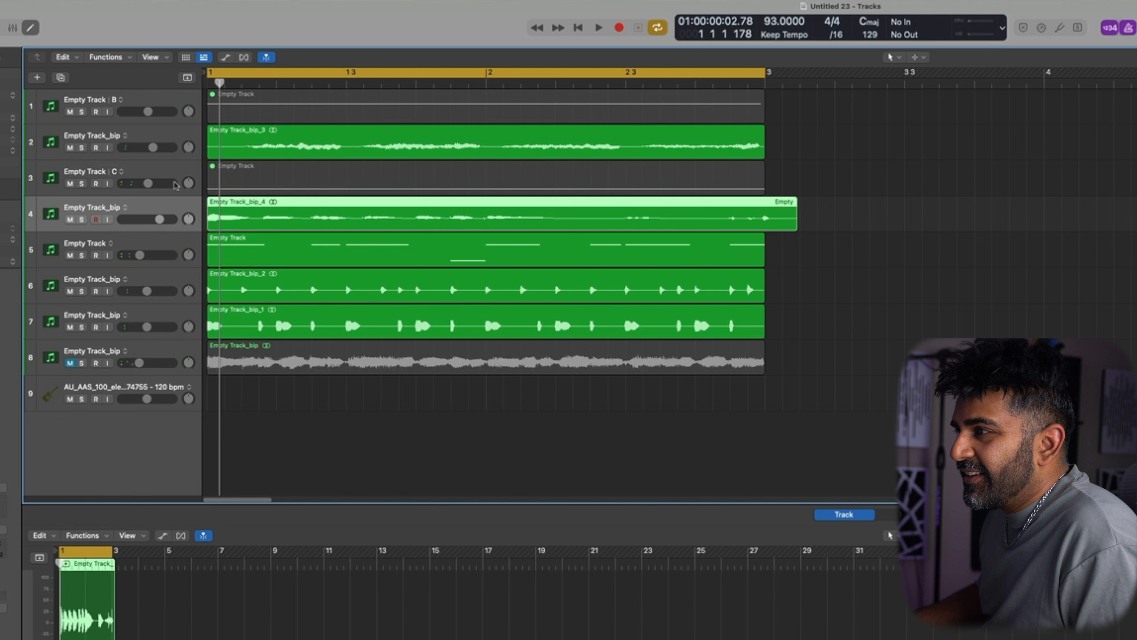
# Mute the two source sampler tracks (1 and 3) and move the audible bounced track 2 to the end of the track list
pyautogui.moveTo(71, 180); pyautogui.dragTo(69, 112)
pyautogui.press('space')
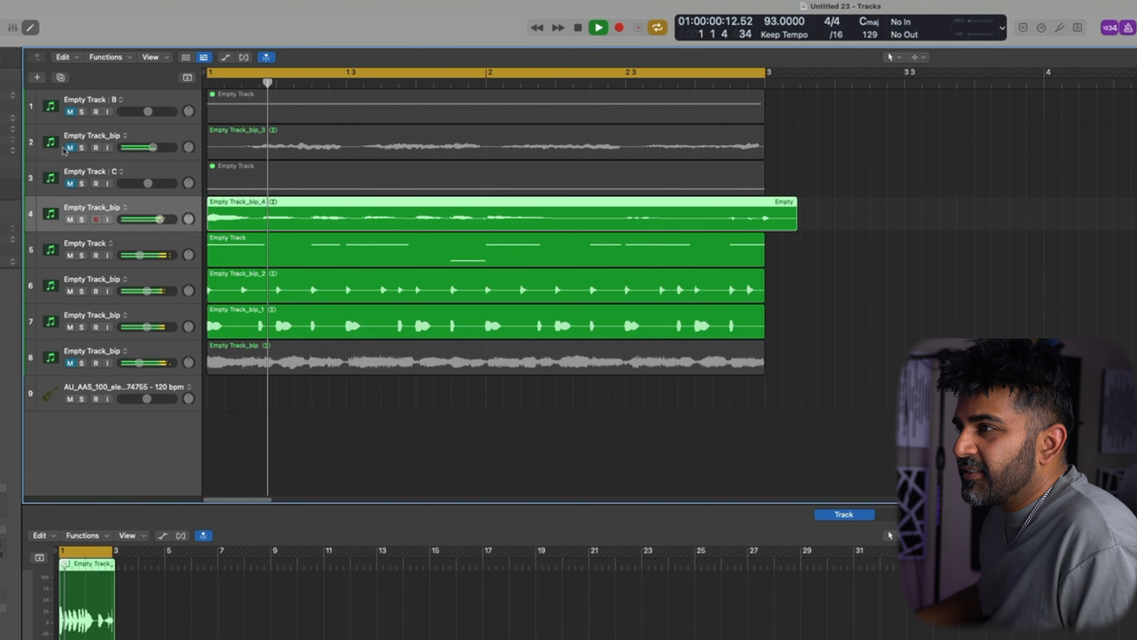
pyautogui.click(69, 148)
pyautogui.moveTo(155, 135); pyautogui.dragTo(158, 433)
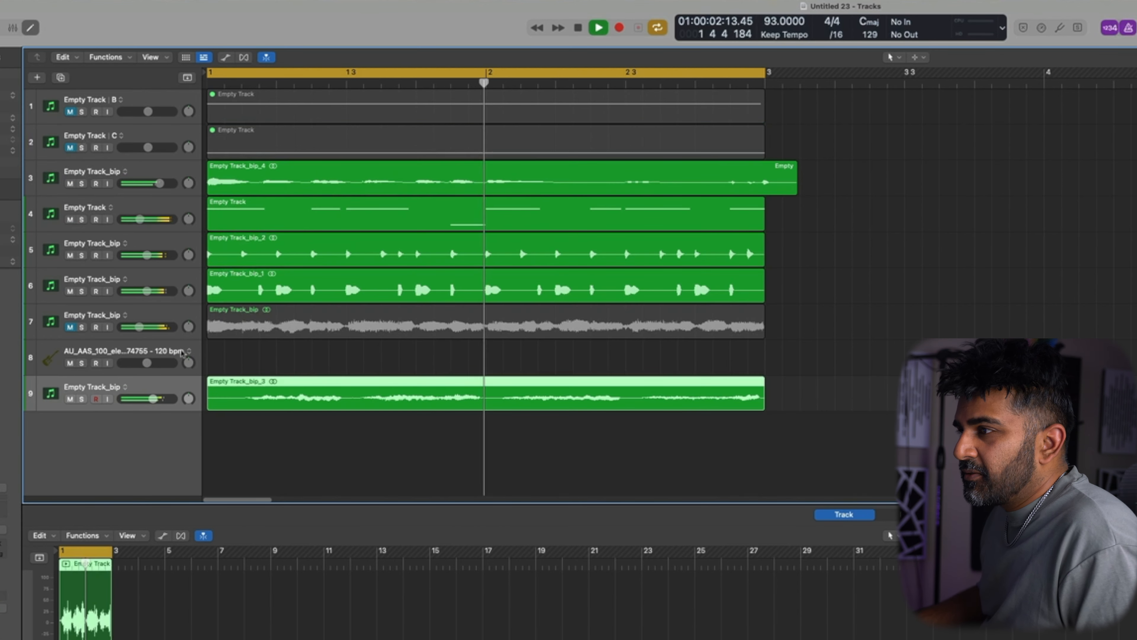
# Balance the mix during playback by lowering tracks 3 and 5 and raising tracks 6 and 9
pyautogui.moveTo(146, 291); pyautogui.dragTo(143, 255)
pyautogui.moveTo(154, 399); pyautogui.dragTo(156, 398)
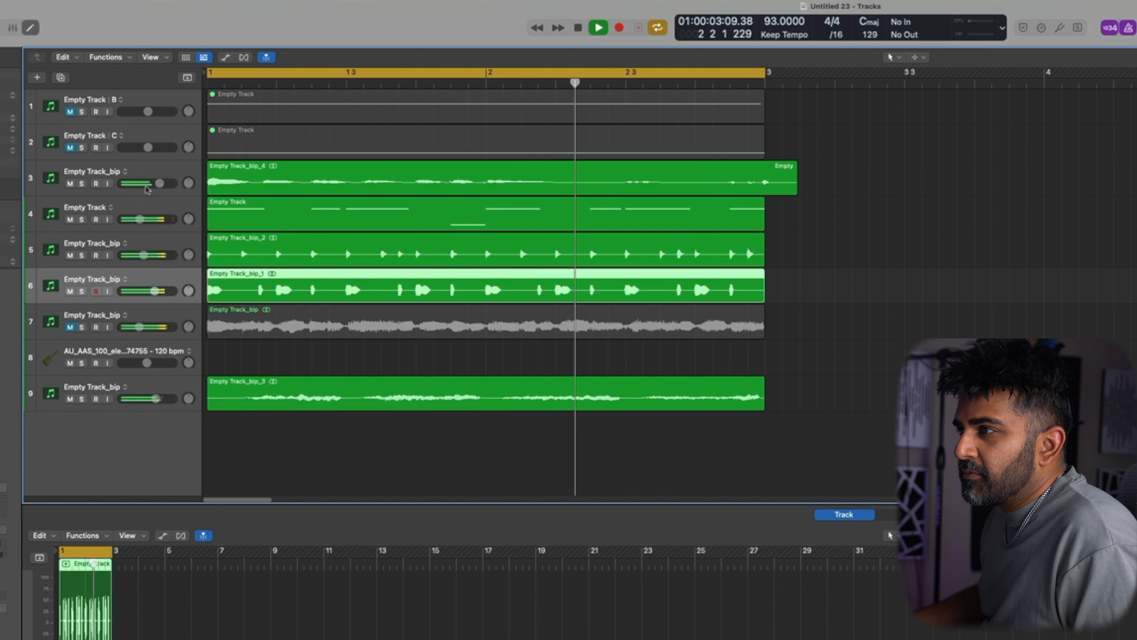
pyautogui.moveTo(159, 183); pyautogui.dragTo(149, 183)
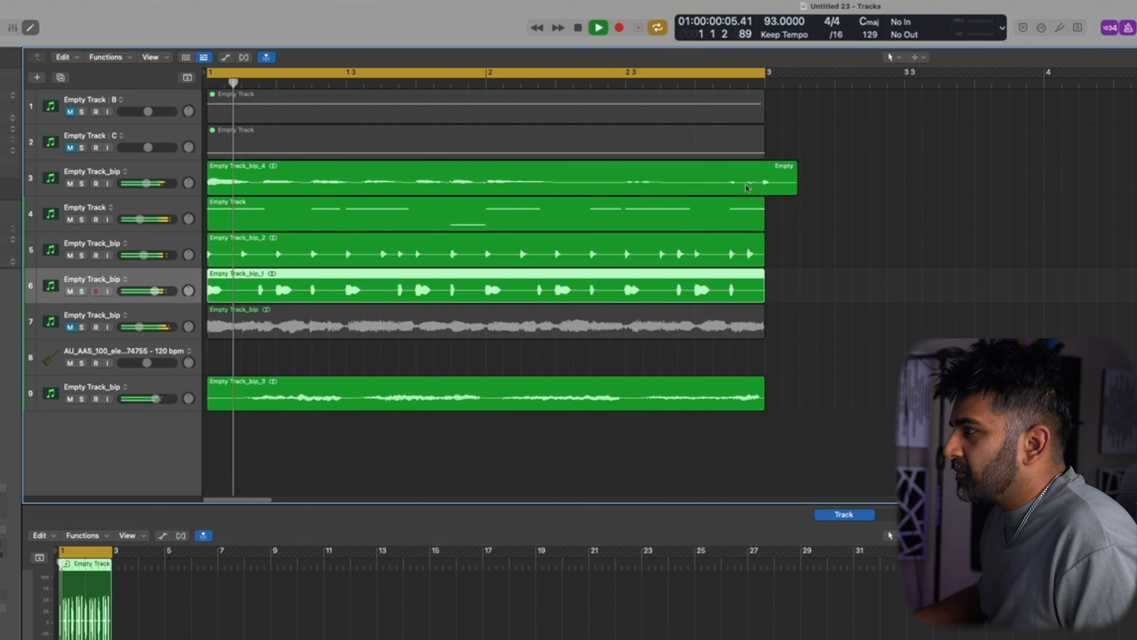
# Trim the tail of the bounced percussion region on track 3 so it ends at bar 3
pyautogui.moveTo(770, 181); pyautogui.dragTo(985, 195)
pyautogui.press('Delete')
pyautogui.moveTo(767, 184); pyautogui.dragTo(867, 188)
pyautogui.press('Delete')
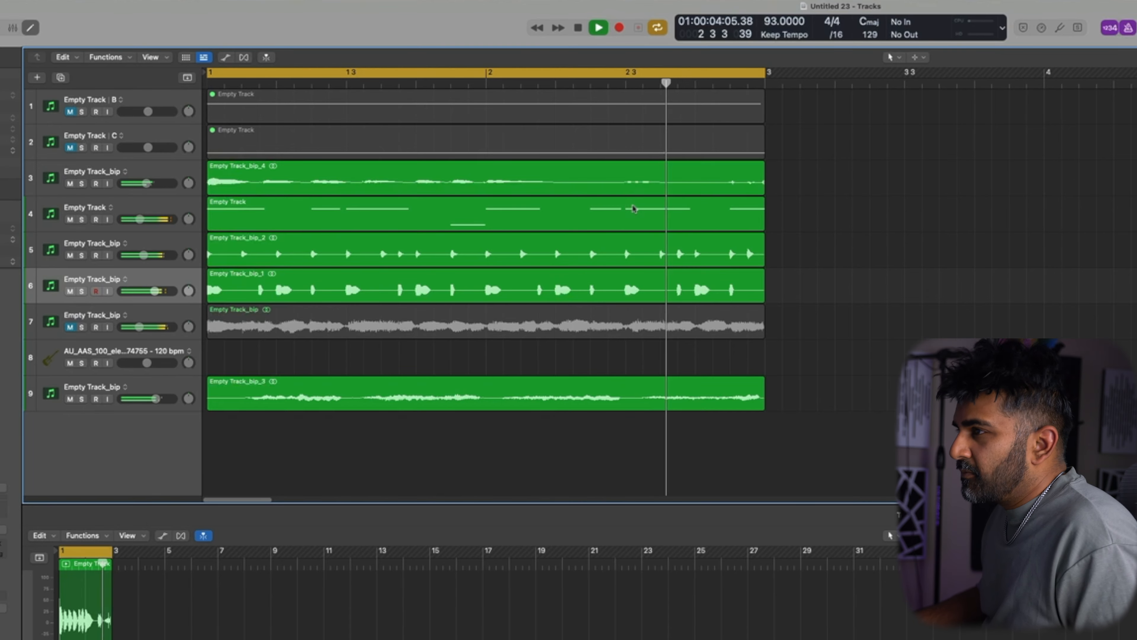